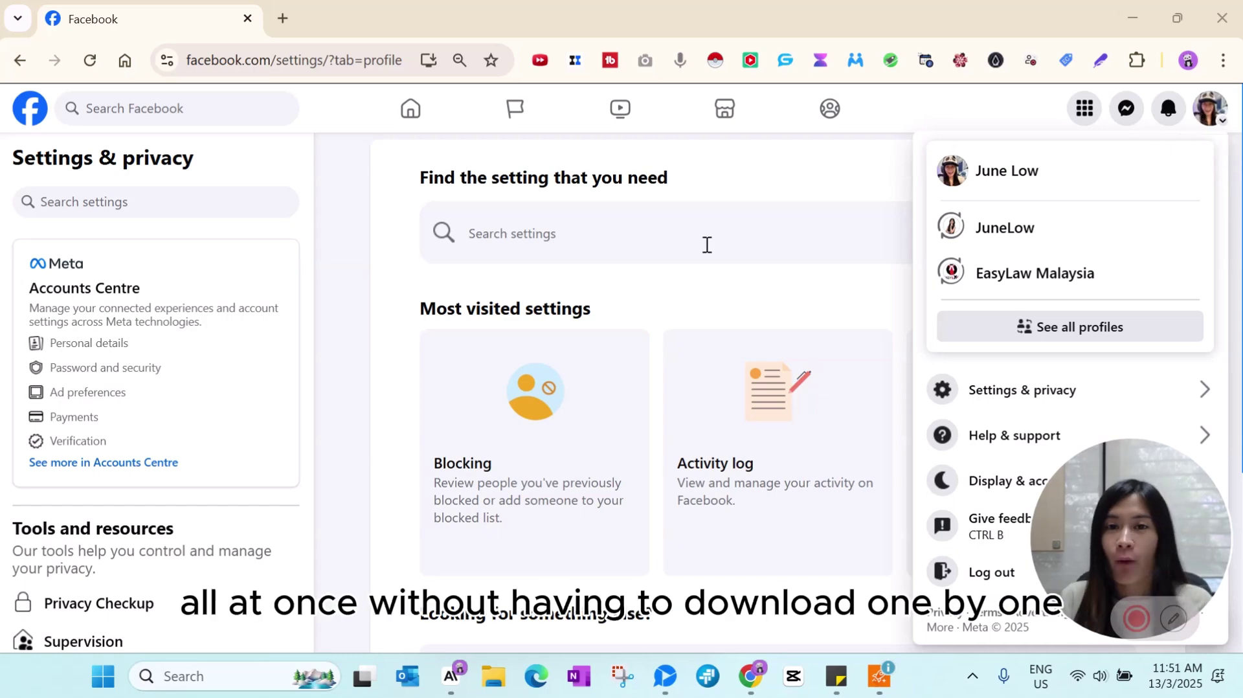
Reopen the account menu and go to its Settings & privacy options
{"action": "left_click", "coordinate": [745, 239]}
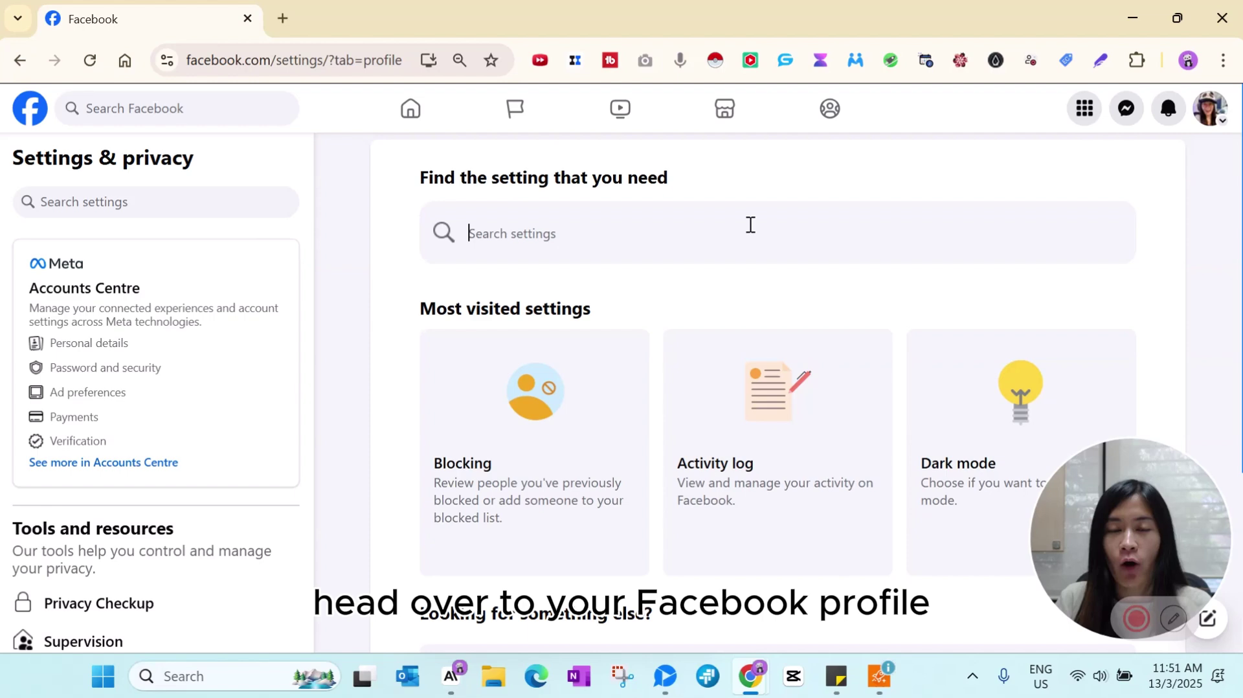
{"action": "left_click", "coordinate": [1207, 109]}
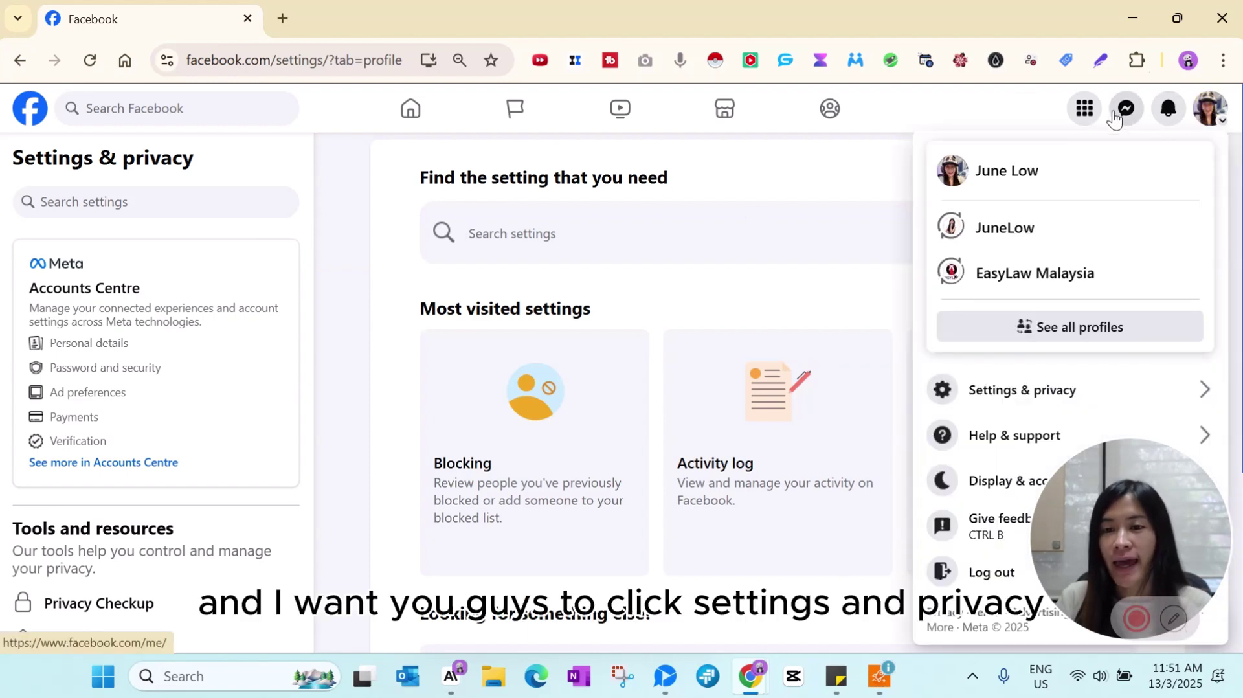
{"action": "left_click", "coordinate": [988, 395]}
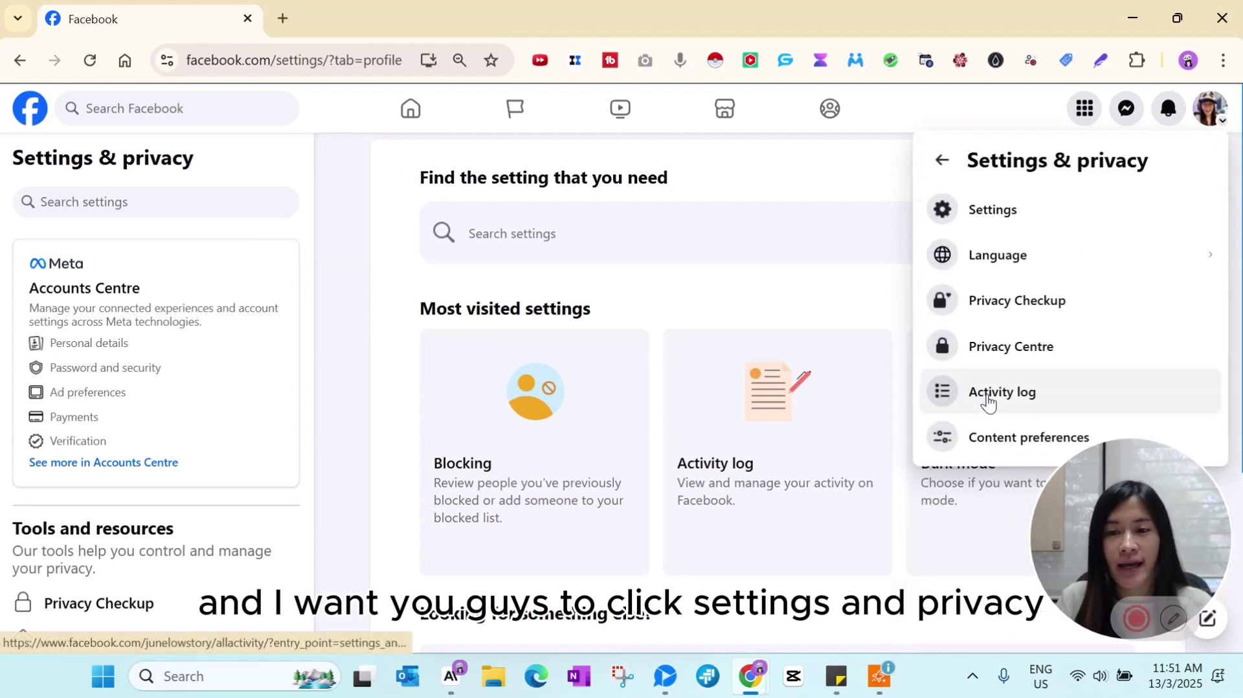
Open the main Settings page and search the settings for 'download y'
{"action": "left_click", "coordinate": [1020, 211]}
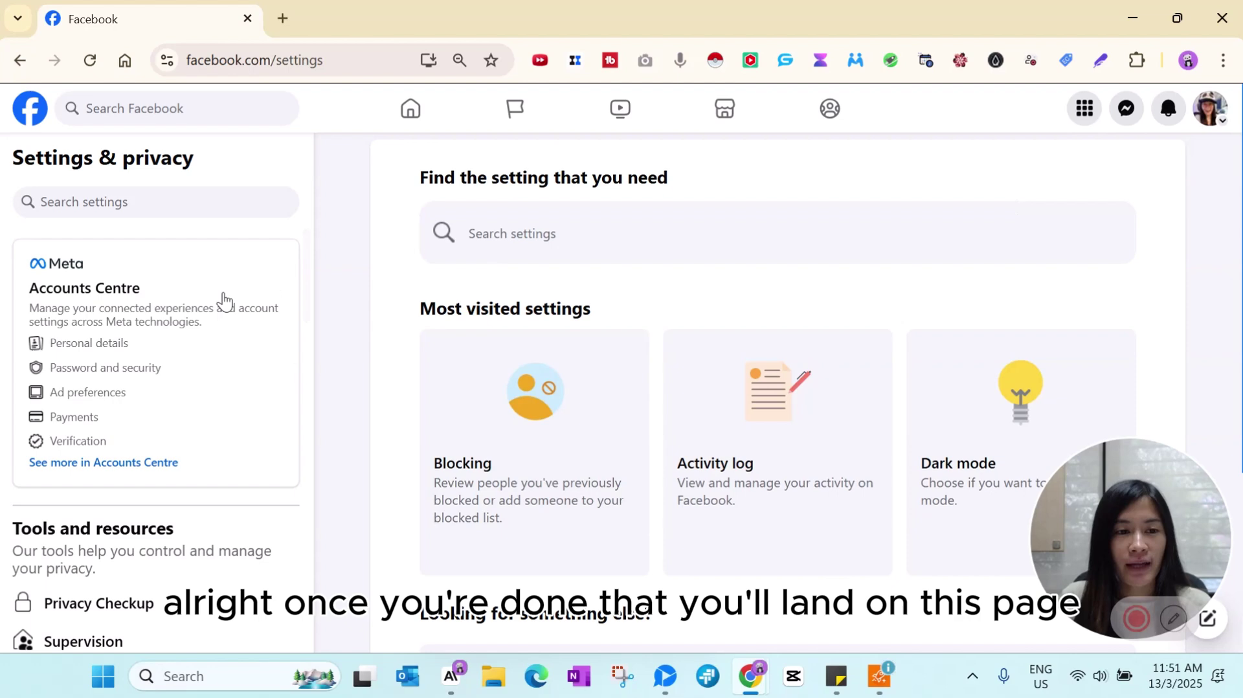
{"action": "left_click", "coordinate": [149, 209]}
{"action": "type", "text": "d"}
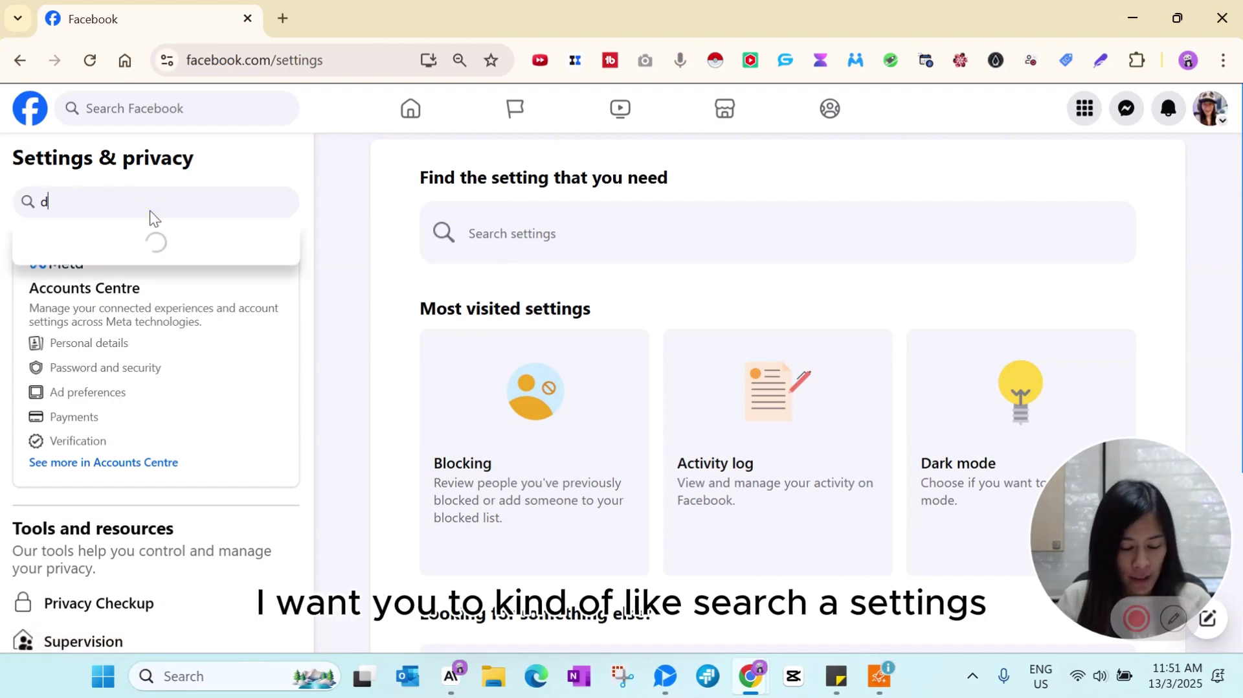
{"action": "type", "text": "ownlo"}
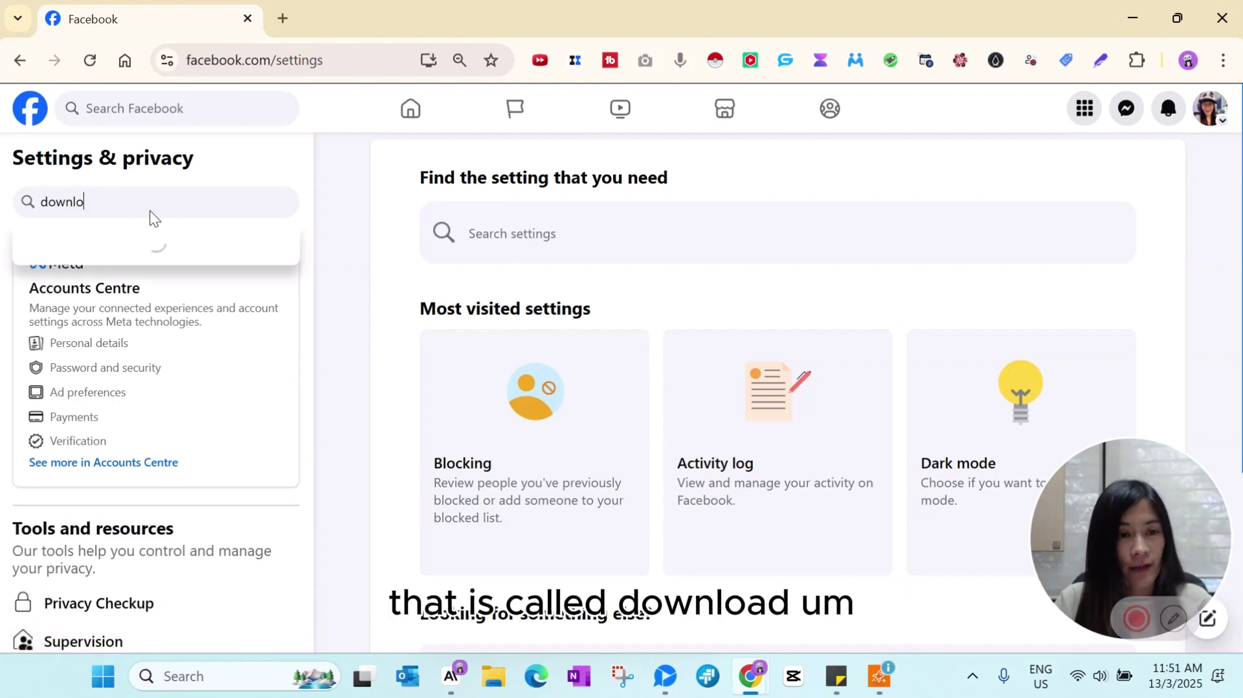
{"action": "type", "text": "ad"}
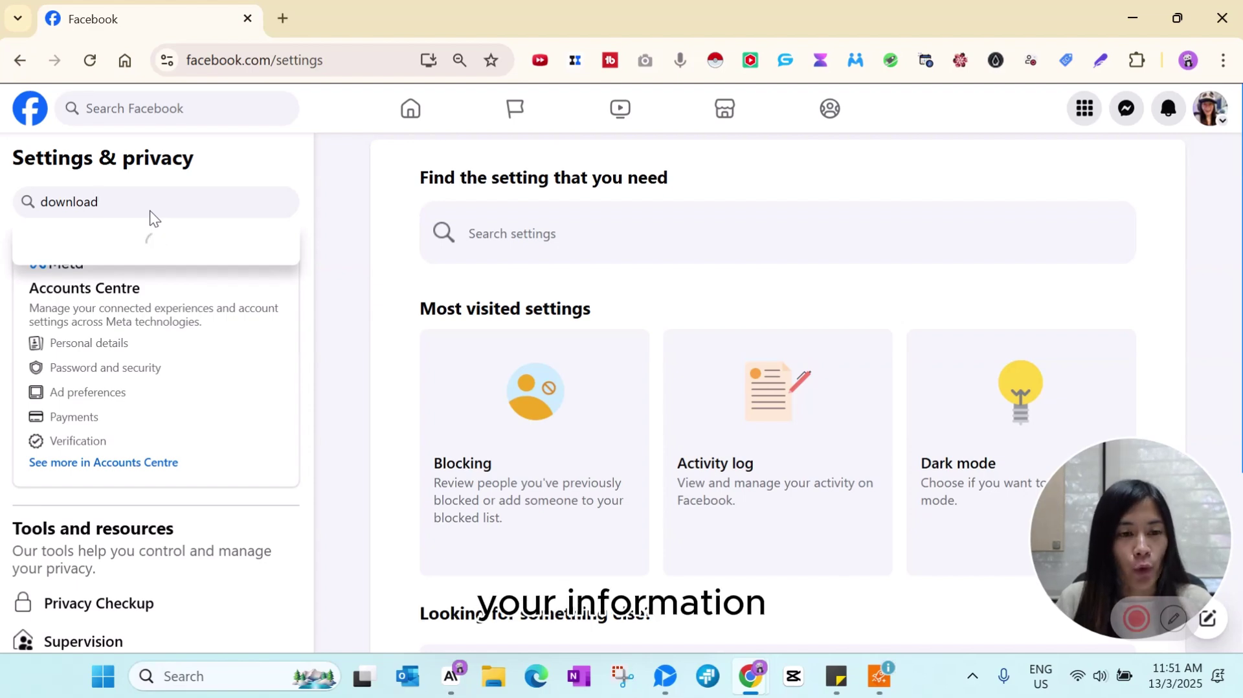
{"action": "type", "text": " y"}
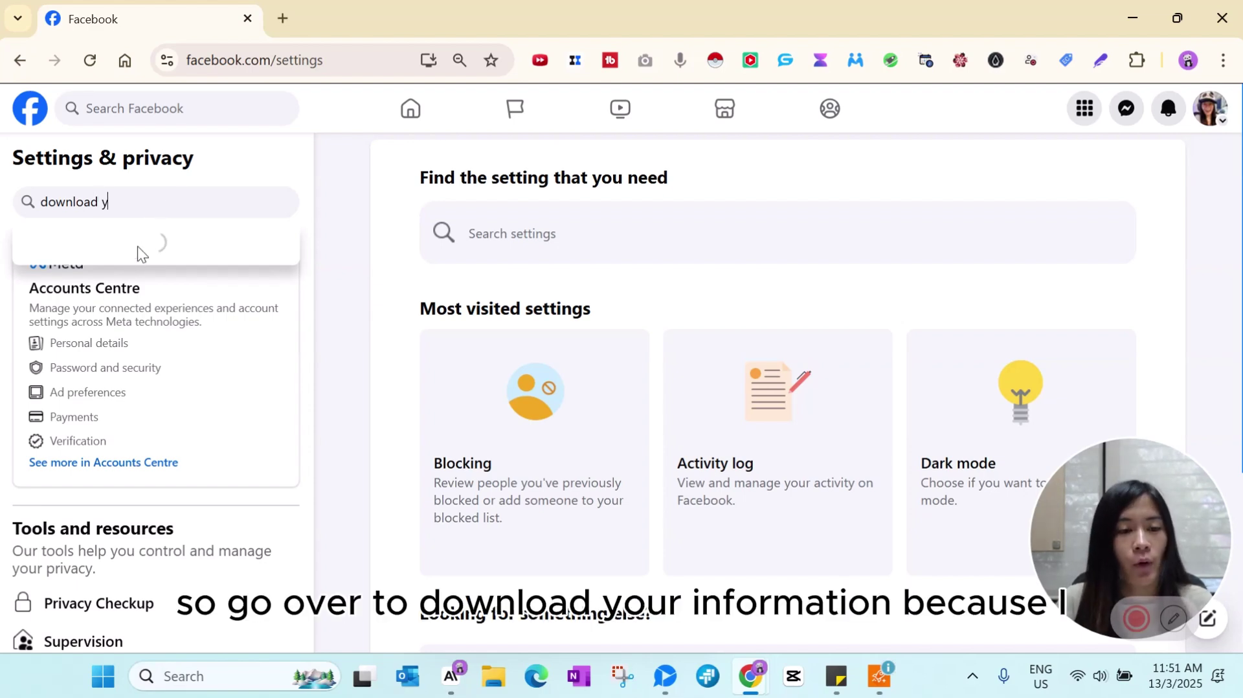
Open Download your information and start a new request with the Facebook profile as source
{"action": "left_click", "coordinate": [143, 241]}
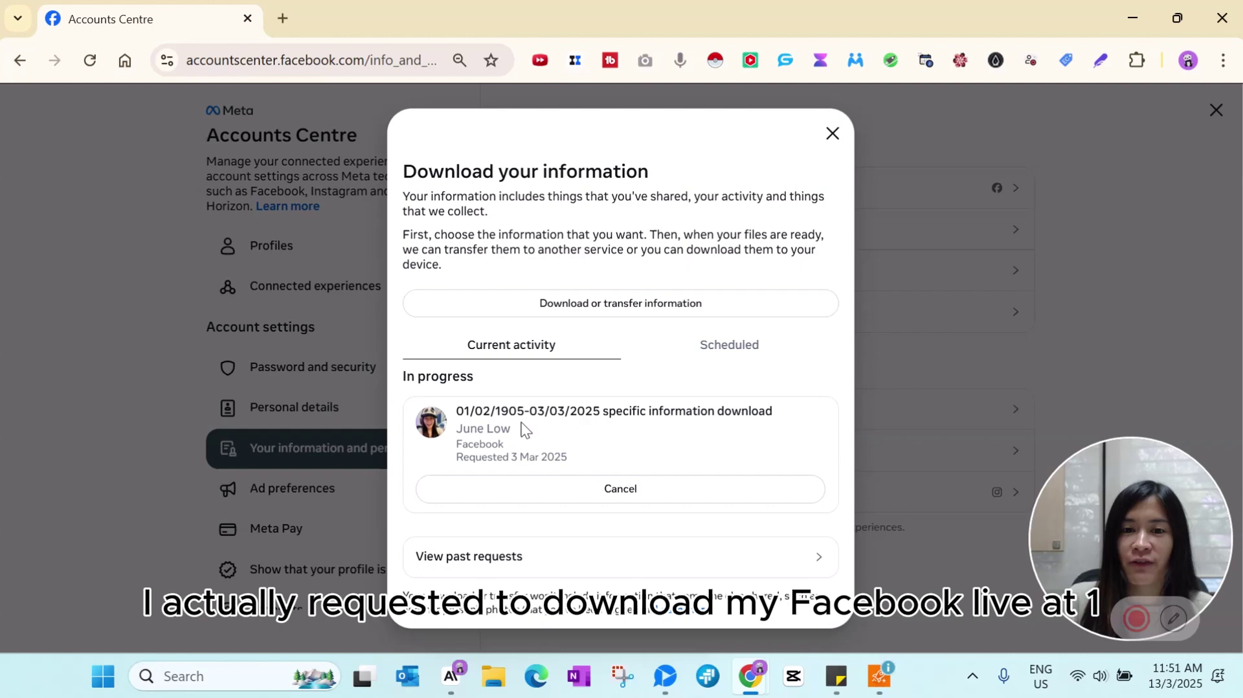
{"action": "left_click", "coordinate": [644, 305]}
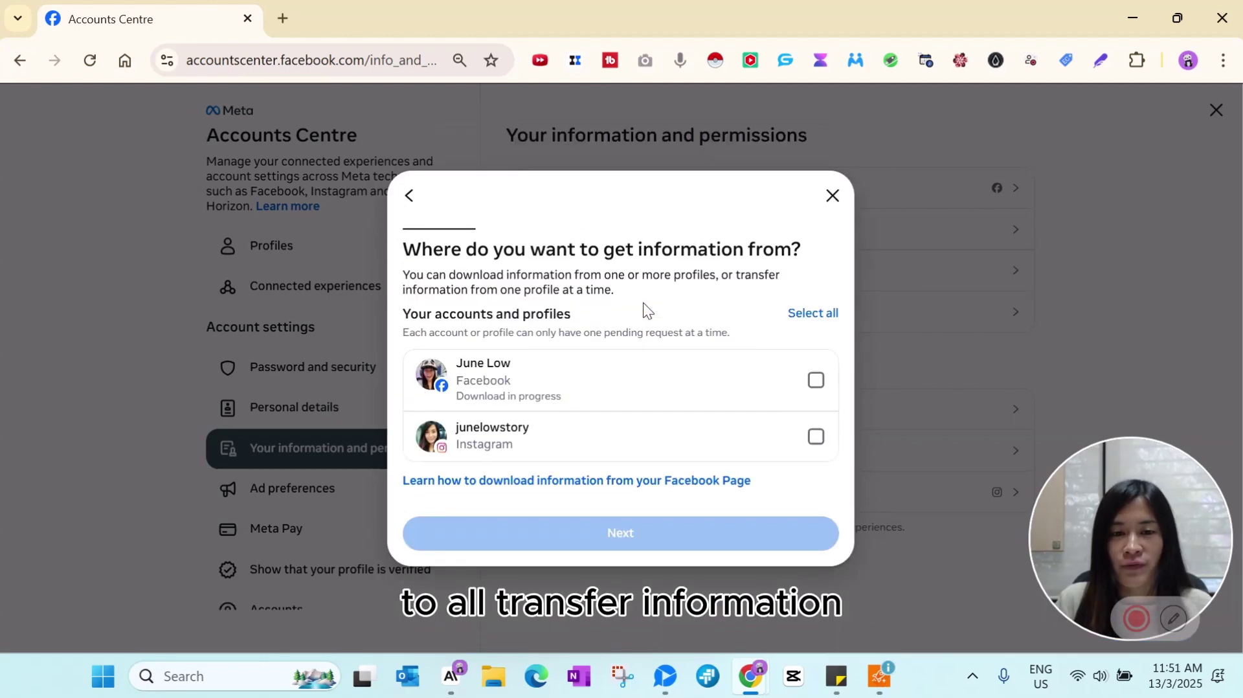
{"action": "left_click", "coordinate": [809, 382]}
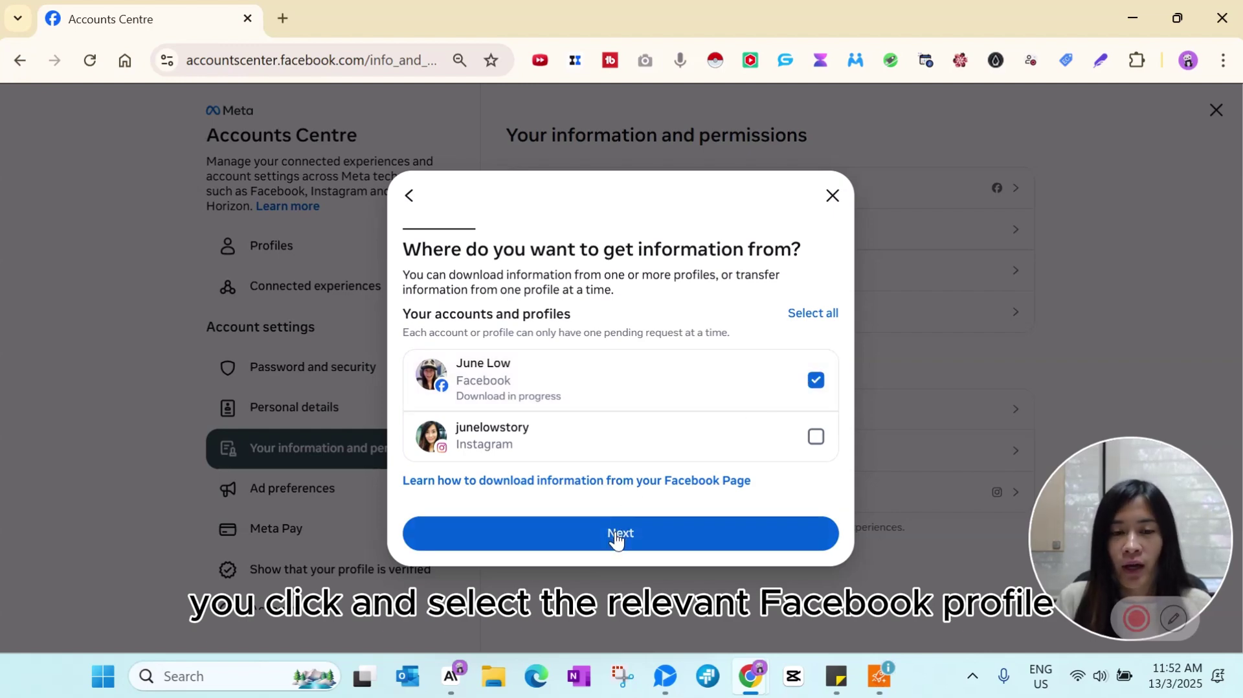
{"action": "left_click", "coordinate": [616, 533]}
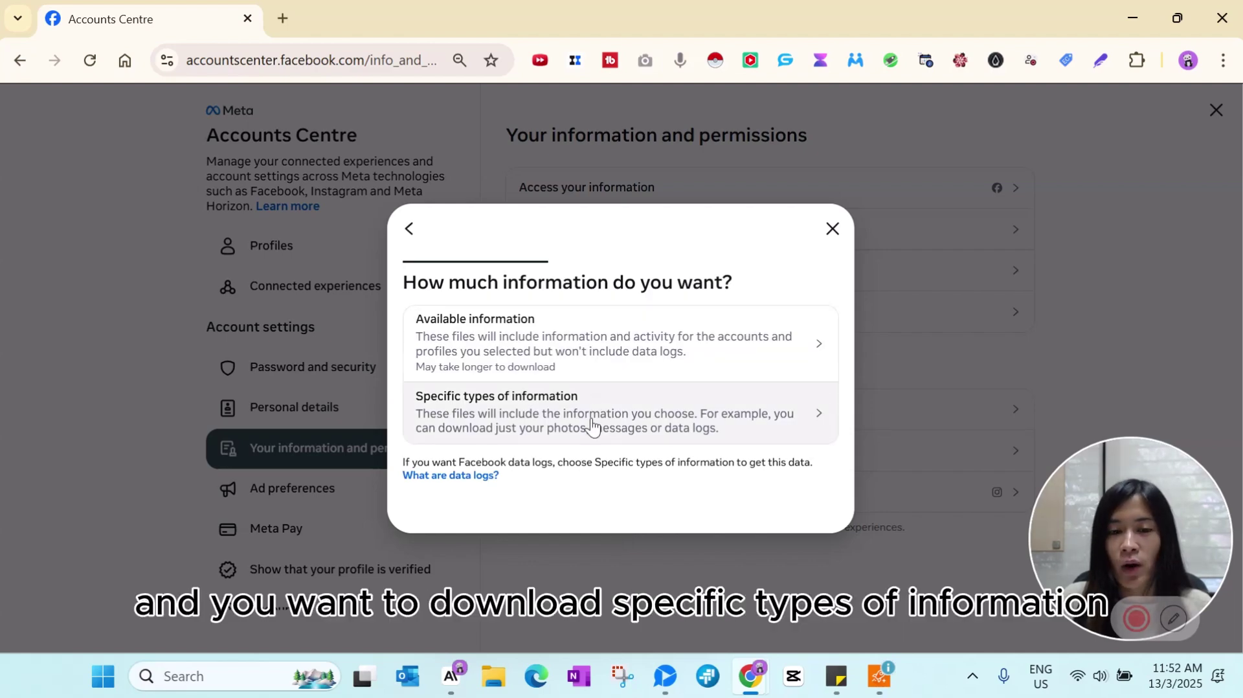
Choose to download specific types of information and browse the activity list
{"action": "left_click", "coordinate": [592, 425]}
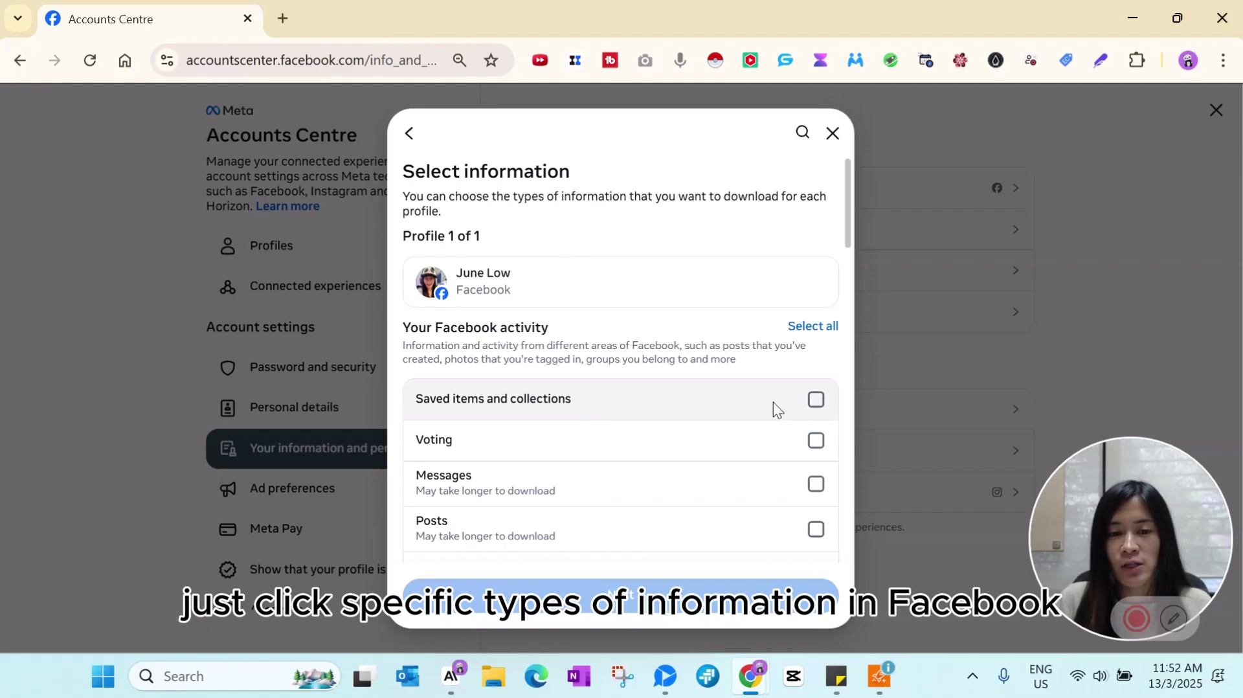
{"action": "scroll", "coordinate": [773, 402], "scroll_direction": "down", "scroll_amount": 3}
{"action": "scroll", "coordinate": [773, 396], "scroll_direction": "down", "scroll_amount": 3}
{"action": "scroll", "coordinate": [757, 391], "scroll_direction": "down", "scroll_amount": 1}
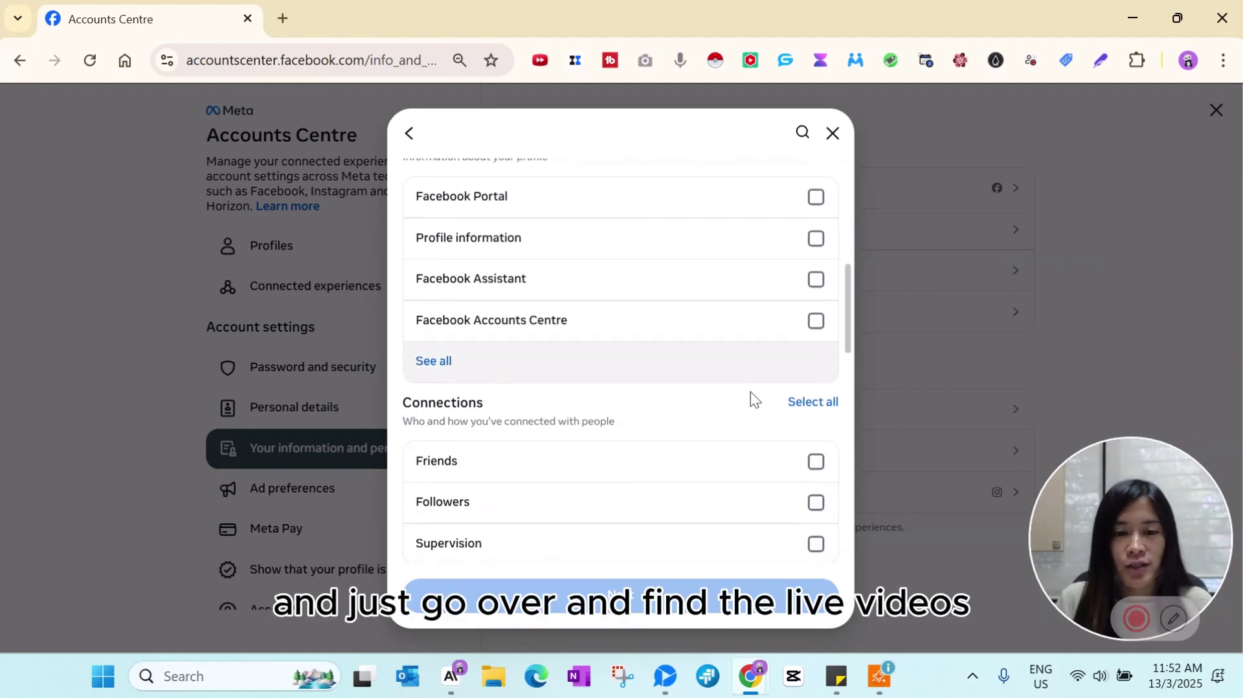
{"action": "key", "text": "ctrl+f"}
{"action": "key", "text": "BackSpace"}
{"action": "type", "text": "live"}
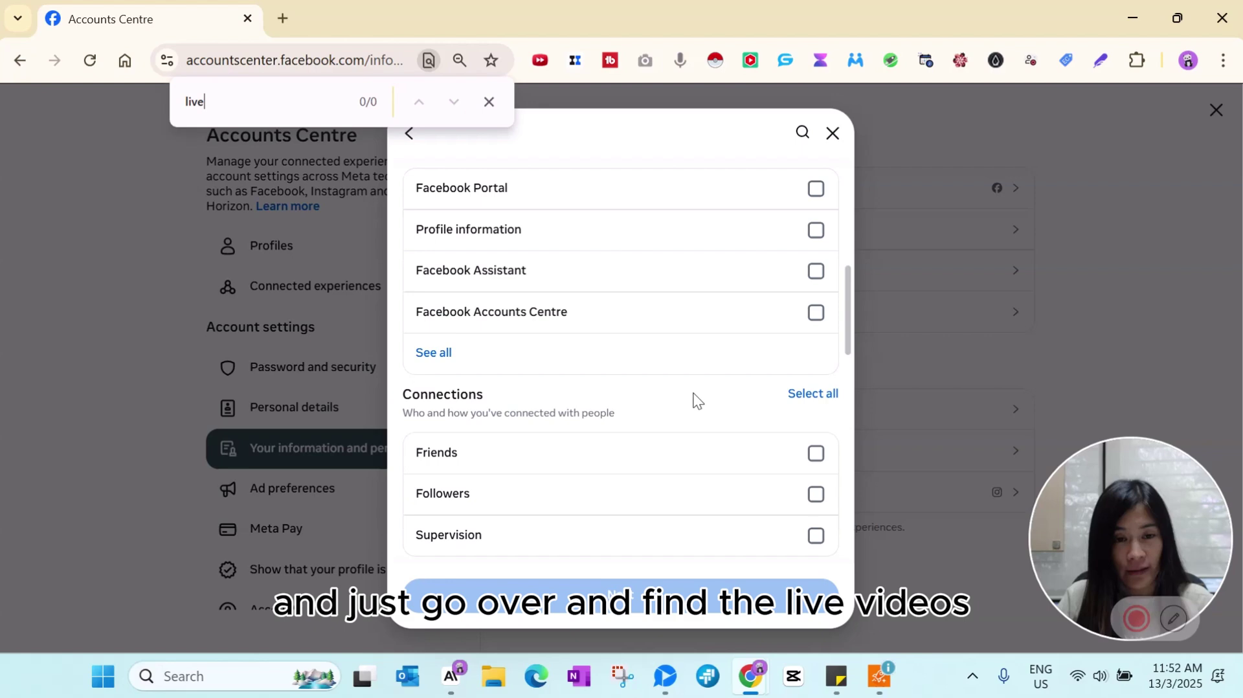
{"action": "scroll", "coordinate": [749, 404], "scroll_direction": "up", "scroll_amount": 1}
{"action": "scroll", "coordinate": [754, 396], "scroll_direction": "up", "scroll_amount": 5}
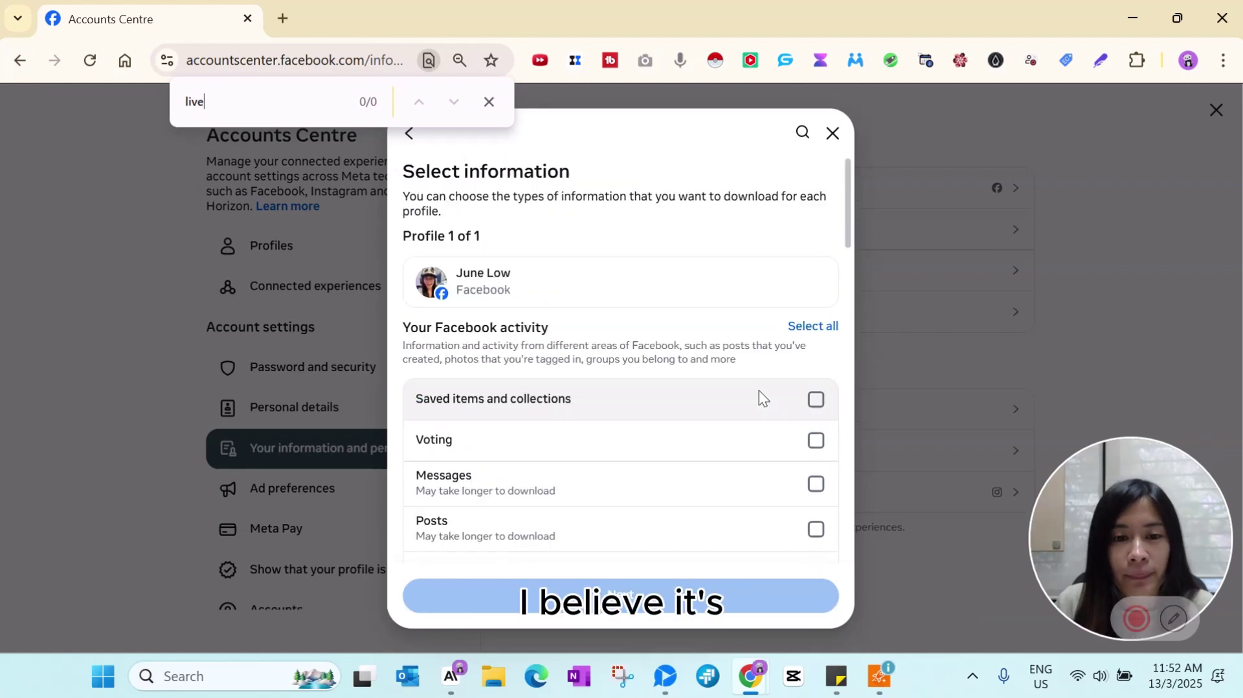
{"action": "scroll", "coordinate": [759, 391], "scroll_direction": "down", "scroll_amount": 3}
{"action": "scroll", "coordinate": [761, 395], "scroll_direction": "down", "scroll_amount": 4}
{"action": "scroll", "coordinate": [761, 390], "scroll_direction": "down", "scroll_amount": 5}
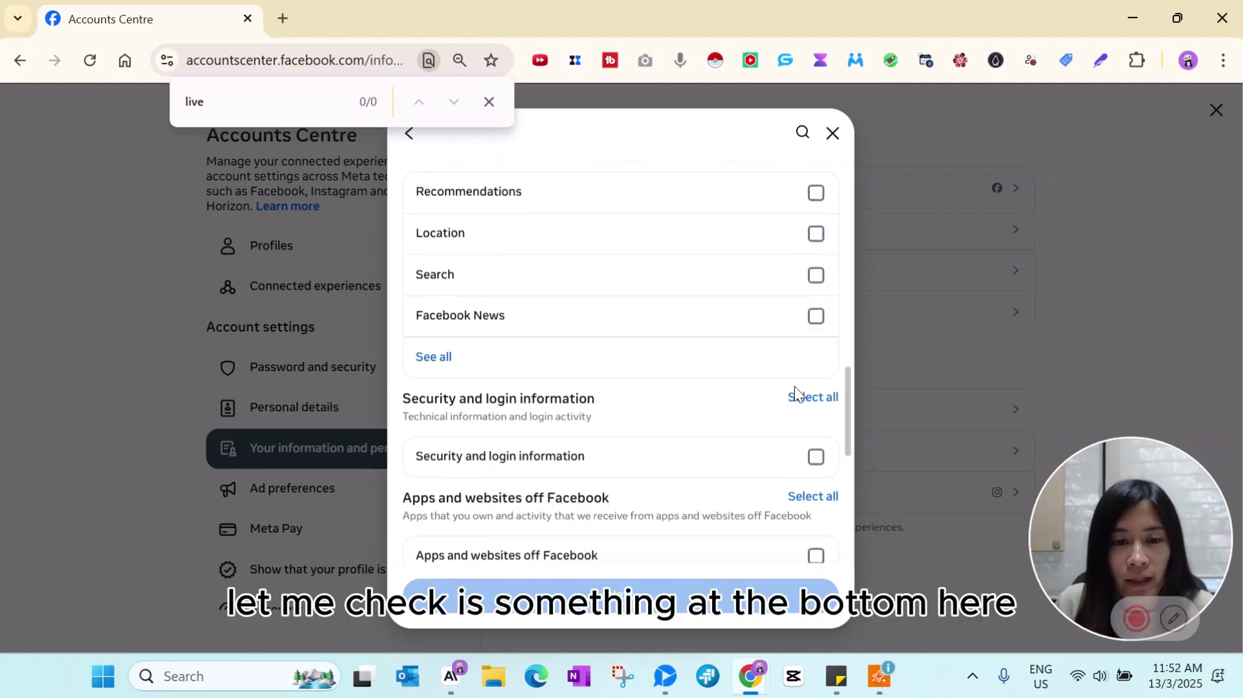
{"action": "mouse_move", "coordinate": [848, 422]}
{"action": "left_mouse_down"}
{"action": "mouse_move", "coordinate": [861, 438]}
{"action": "mouse_move", "coordinate": [868, 313]}
{"action": "left_mouse_up"}
{"action": "scroll", "coordinate": [762, 432], "scroll_direction": "up", "scroll_amount": 5}
Search the page for 'live' to locate the Live videos entry
{"action": "key", "text": "ctrl+f"}
{"action": "type", "text": "l"}
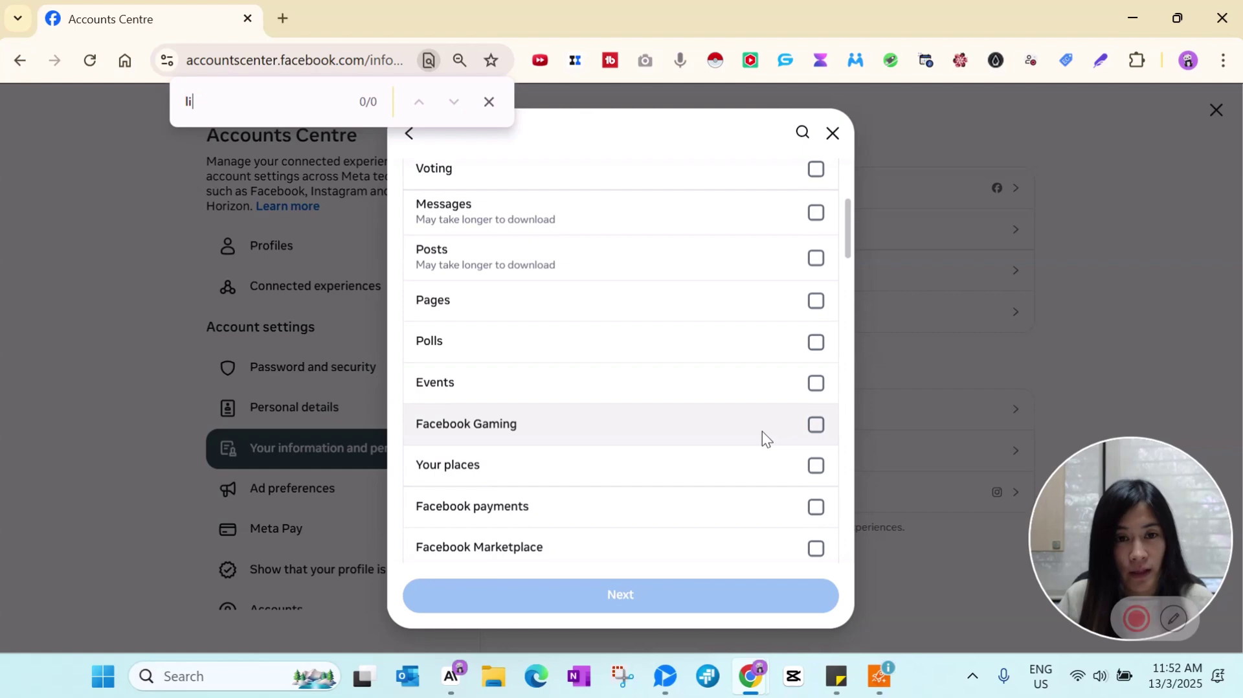
{"action": "type", "text": "ive"}
{"action": "scroll", "coordinate": [762, 431], "scroll_direction": "up", "scroll_amount": 1}
{"action": "scroll", "coordinate": [761, 428], "scroll_direction": "up", "scroll_amount": 5}
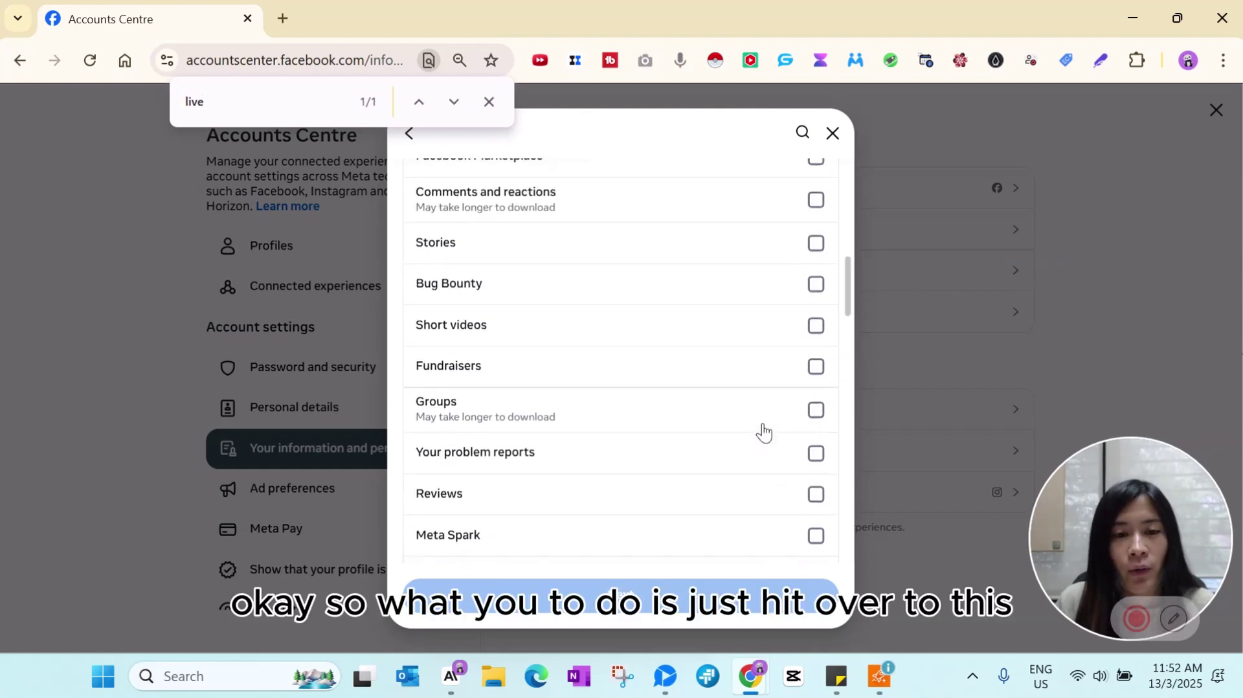
{"action": "scroll", "coordinate": [760, 424], "scroll_direction": "up", "scroll_amount": 2}
{"action": "scroll", "coordinate": [760, 423], "scroll_direction": "up", "scroll_amount": 3}
{"action": "scroll", "coordinate": [760, 424], "scroll_direction": "up", "scroll_amount": 5}
{"action": "scroll", "coordinate": [760, 424], "scroll_direction": "up", "scroll_amount": 3}
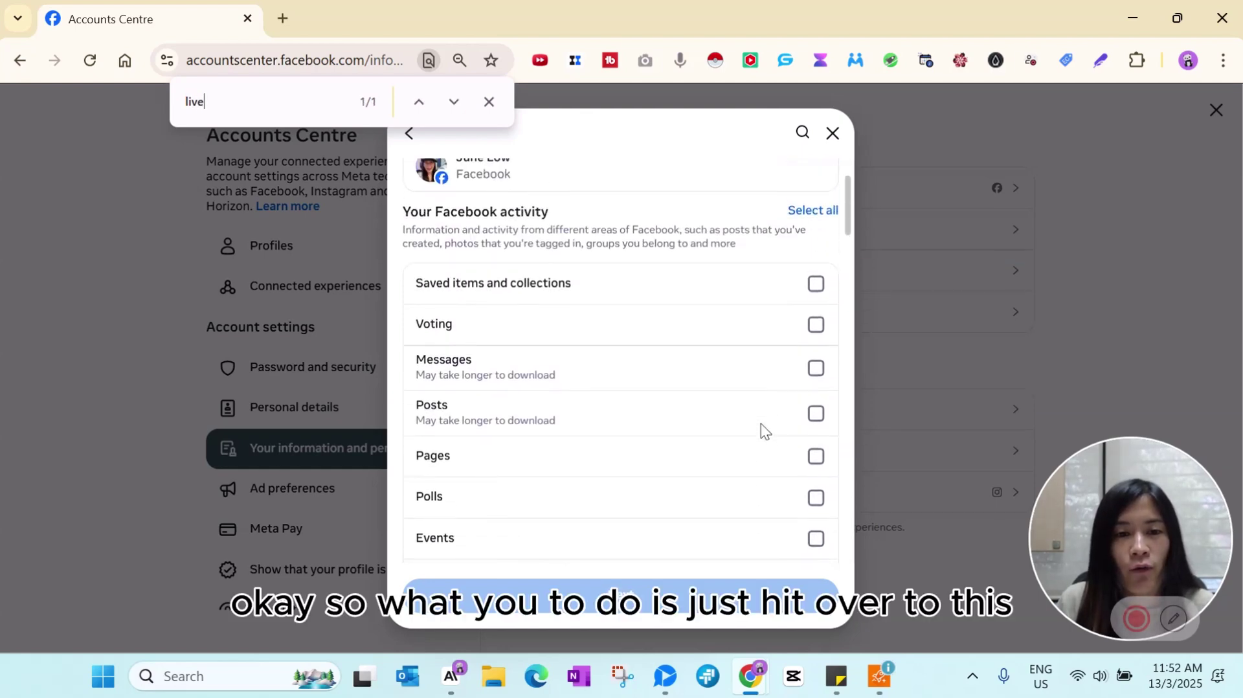
{"action": "scroll", "coordinate": [760, 424], "scroll_direction": "up", "scroll_amount": 3}
{"action": "scroll", "coordinate": [593, 406], "scroll_direction": "down", "scroll_amount": 2}
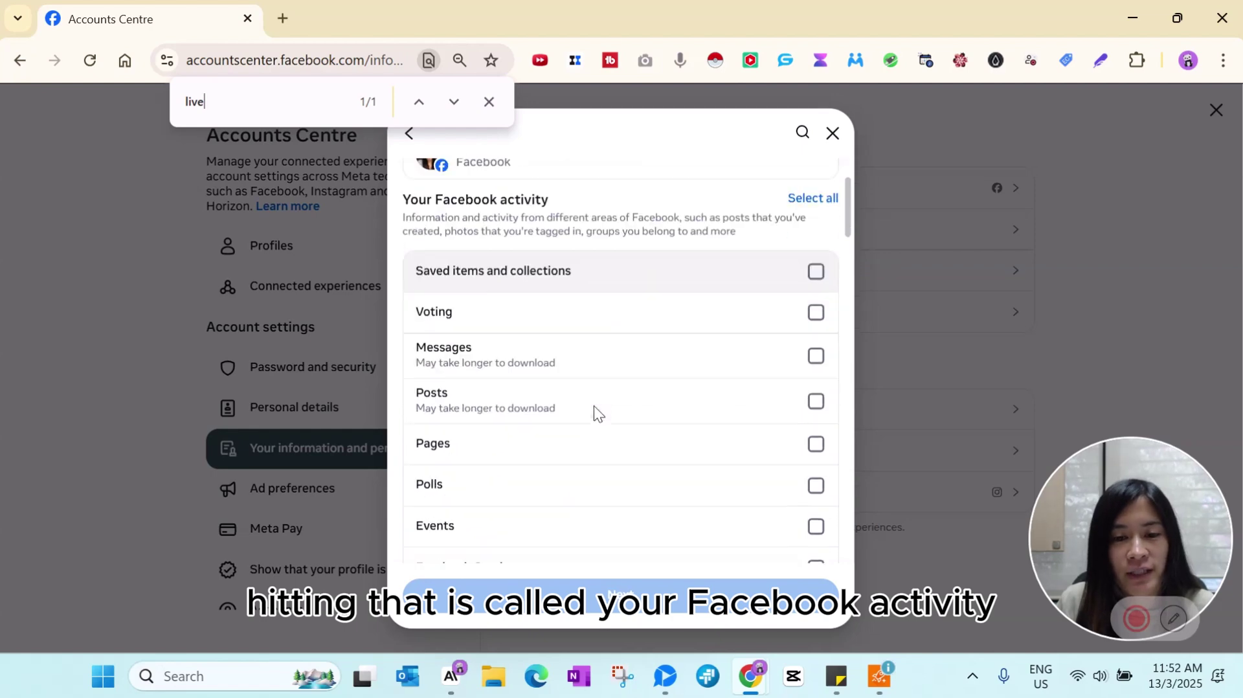
{"action": "scroll", "coordinate": [604, 404], "scroll_direction": "down", "scroll_amount": 6}
{"action": "scroll", "coordinate": [604, 405], "scroll_direction": "down", "scroll_amount": 4}
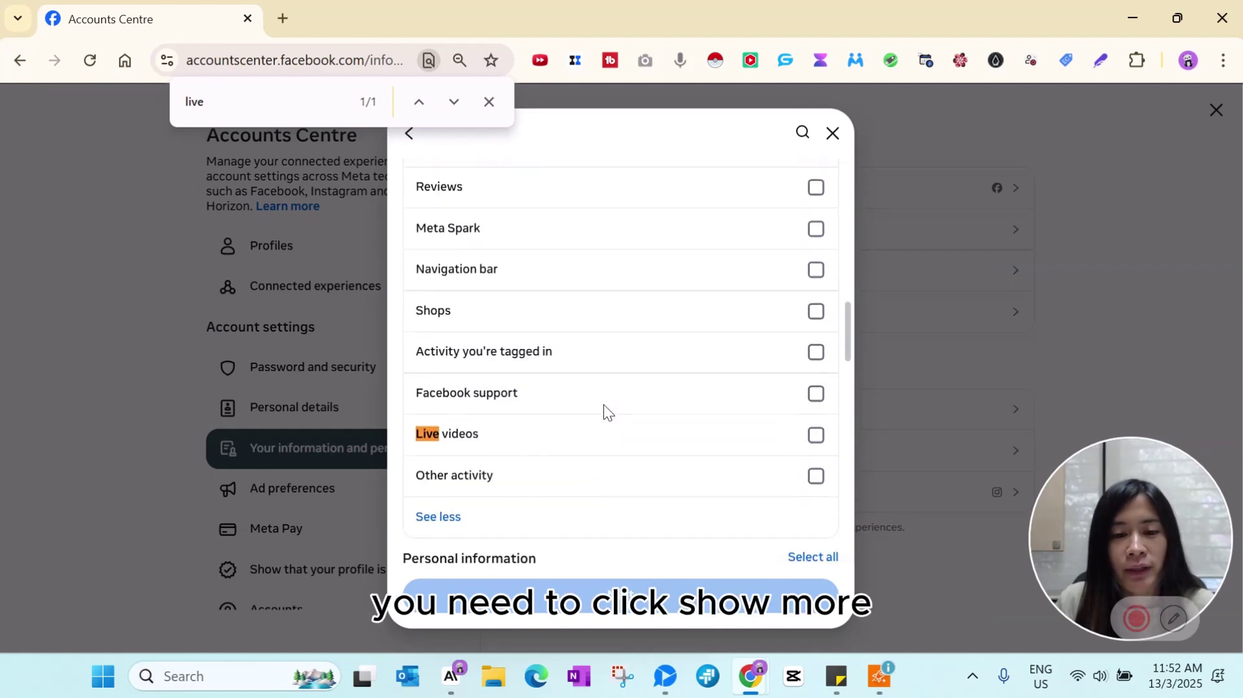
Tick Live videos in the full Facebook activity list and proceed to the delivery choice
{"action": "left_click", "coordinate": [456, 514]}
{"action": "scroll", "coordinate": [445, 503], "scroll_direction": "down", "scroll_amount": 2}
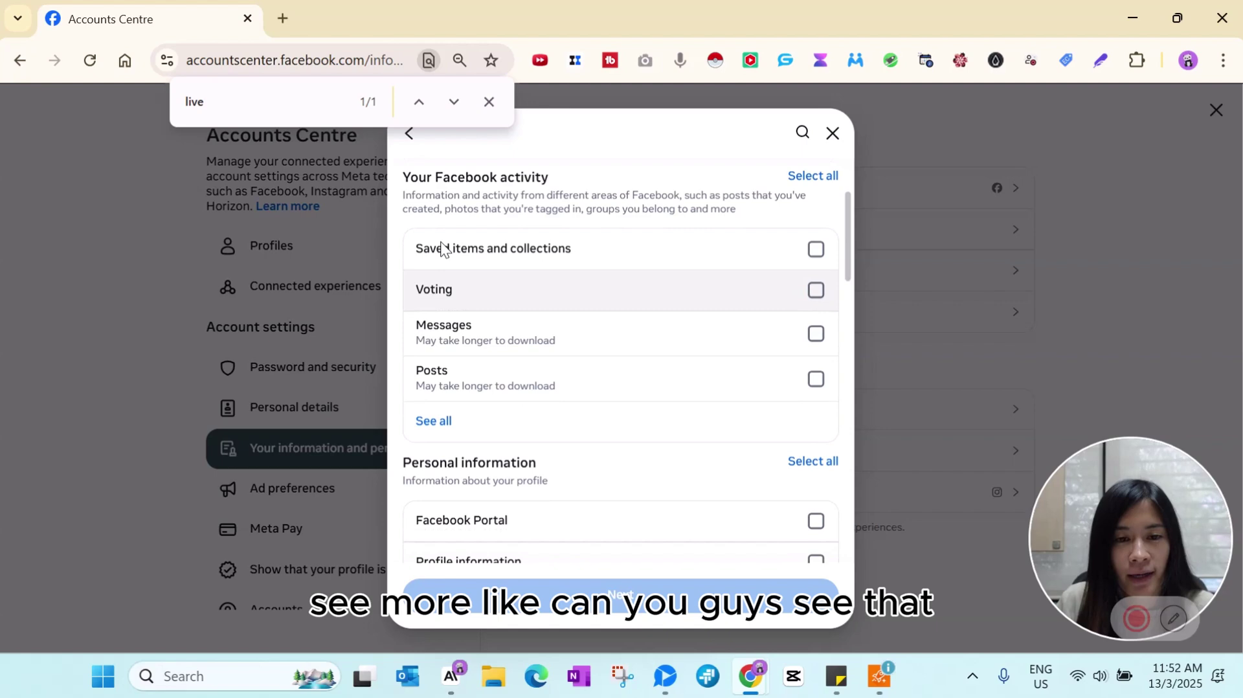
{"action": "left_click", "coordinate": [444, 430]}
{"action": "scroll", "coordinate": [696, 420], "scroll_direction": "down", "scroll_amount": 1}
{"action": "scroll", "coordinate": [696, 421], "scroll_direction": "down", "scroll_amount": 5}
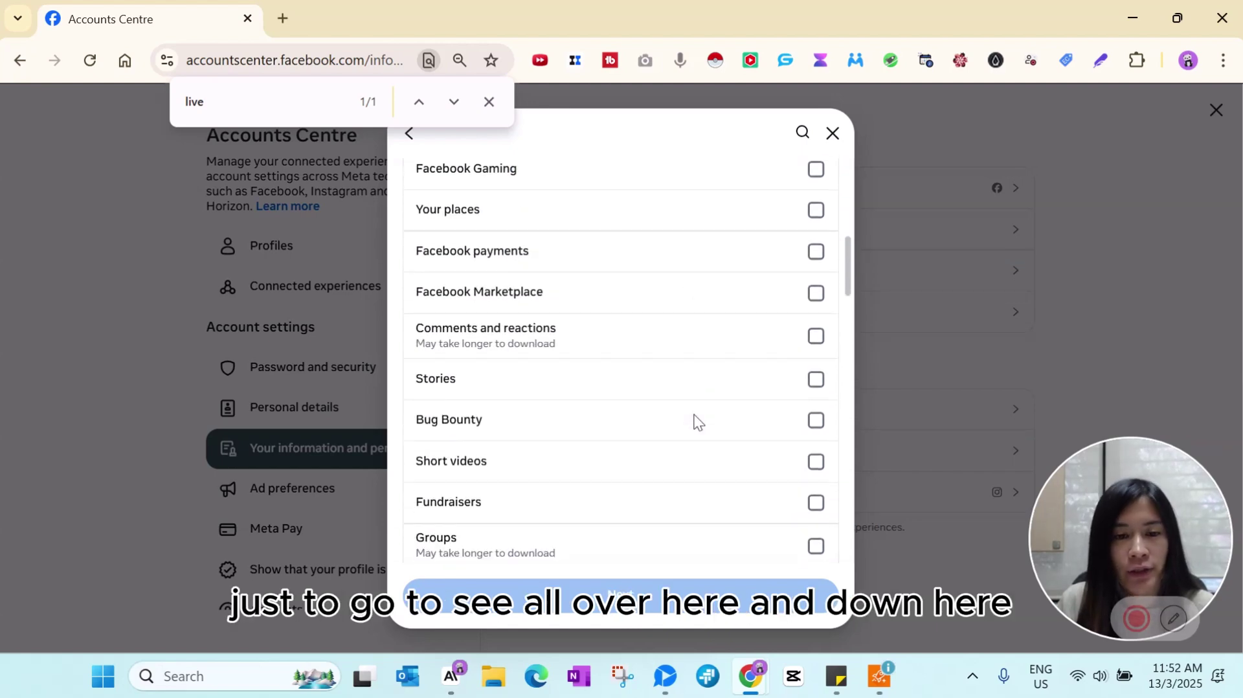
{"action": "scroll", "coordinate": [696, 421], "scroll_direction": "down", "scroll_amount": 2}
{"action": "scroll", "coordinate": [692, 424], "scroll_direction": "down", "scroll_amount": 3}
{"action": "scroll", "coordinate": [690, 429], "scroll_direction": "down", "scroll_amount": 3}
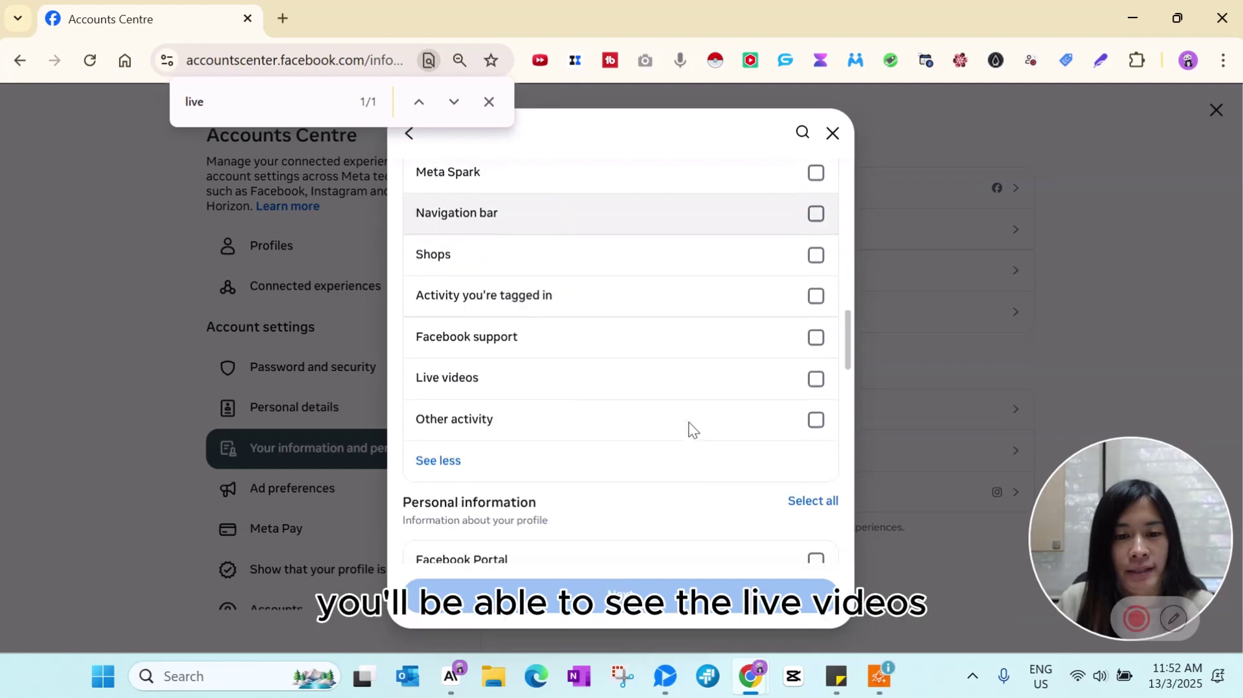
{"action": "left_click", "coordinate": [814, 378]}
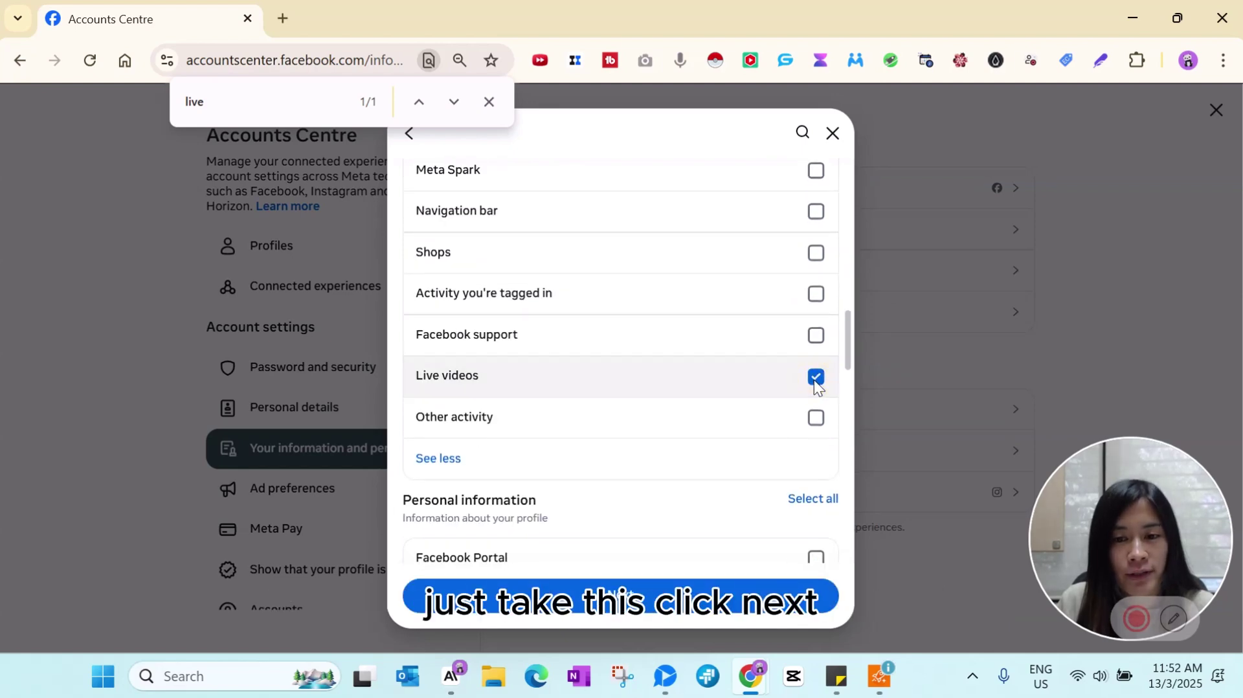
{"action": "left_click", "coordinate": [650, 595]}
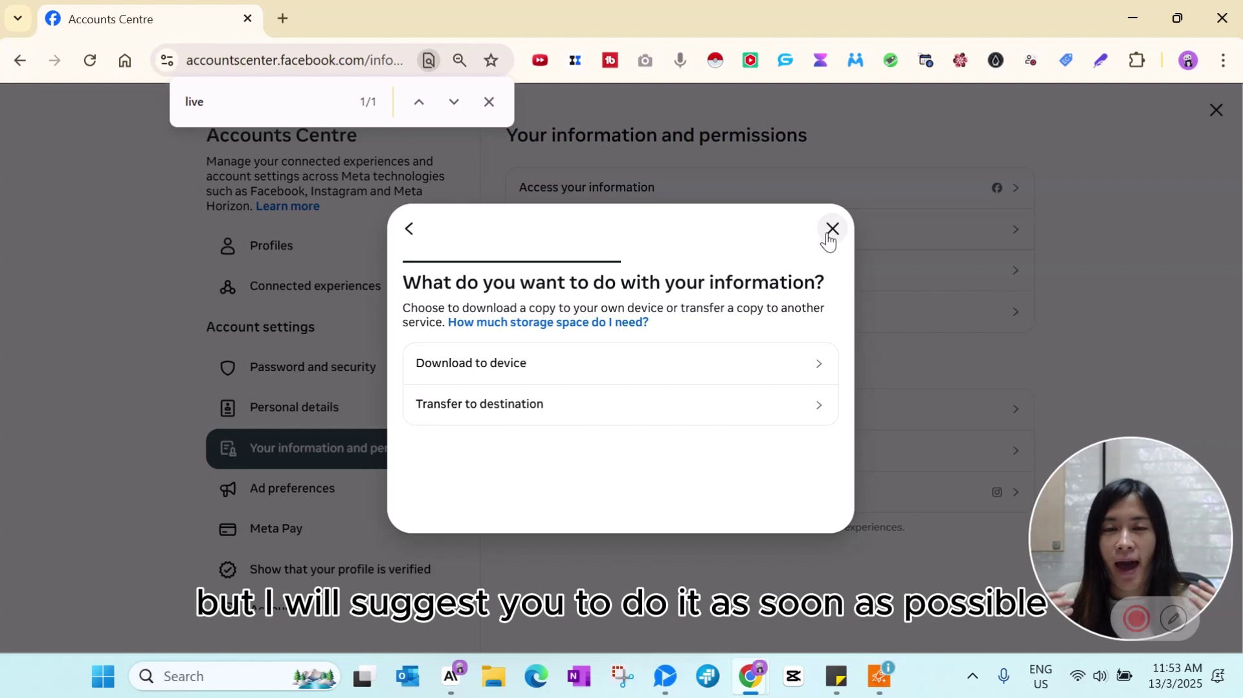
Google 'facebook lives no longer available' in a new tab
{"action": "left_click", "coordinate": [282, 17]}
{"action": "type", "text": "facebook "}
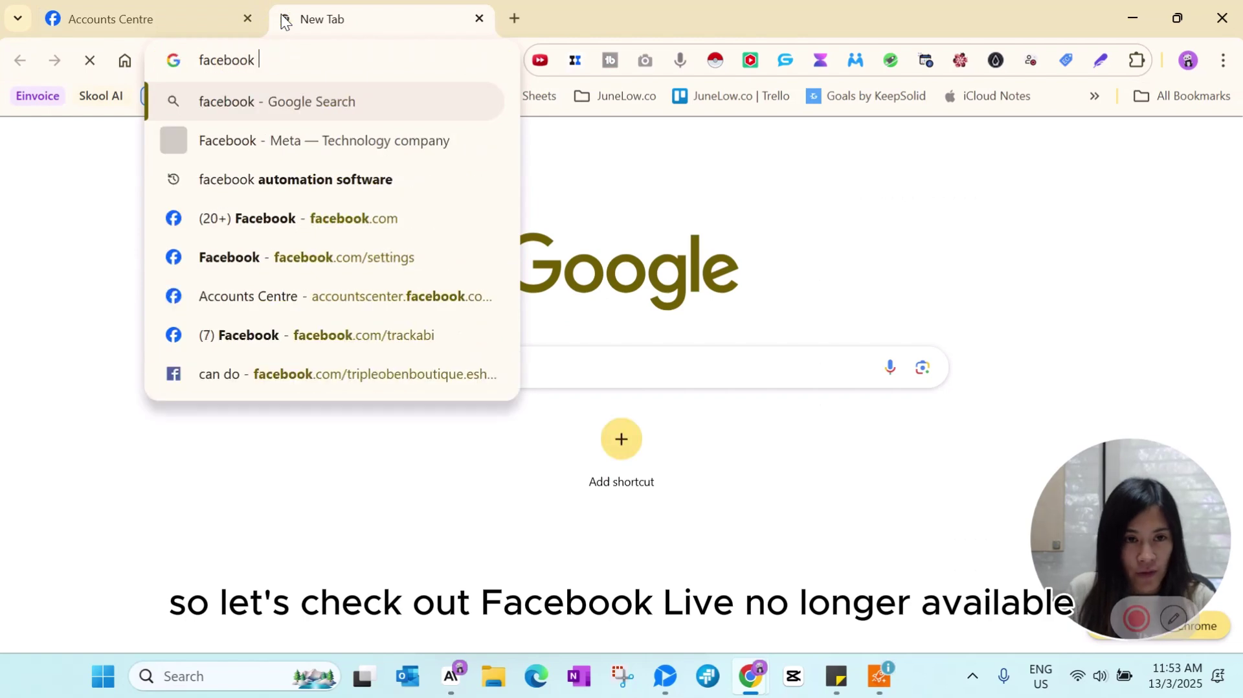
{"action": "type", "text": "lives no longer a"}
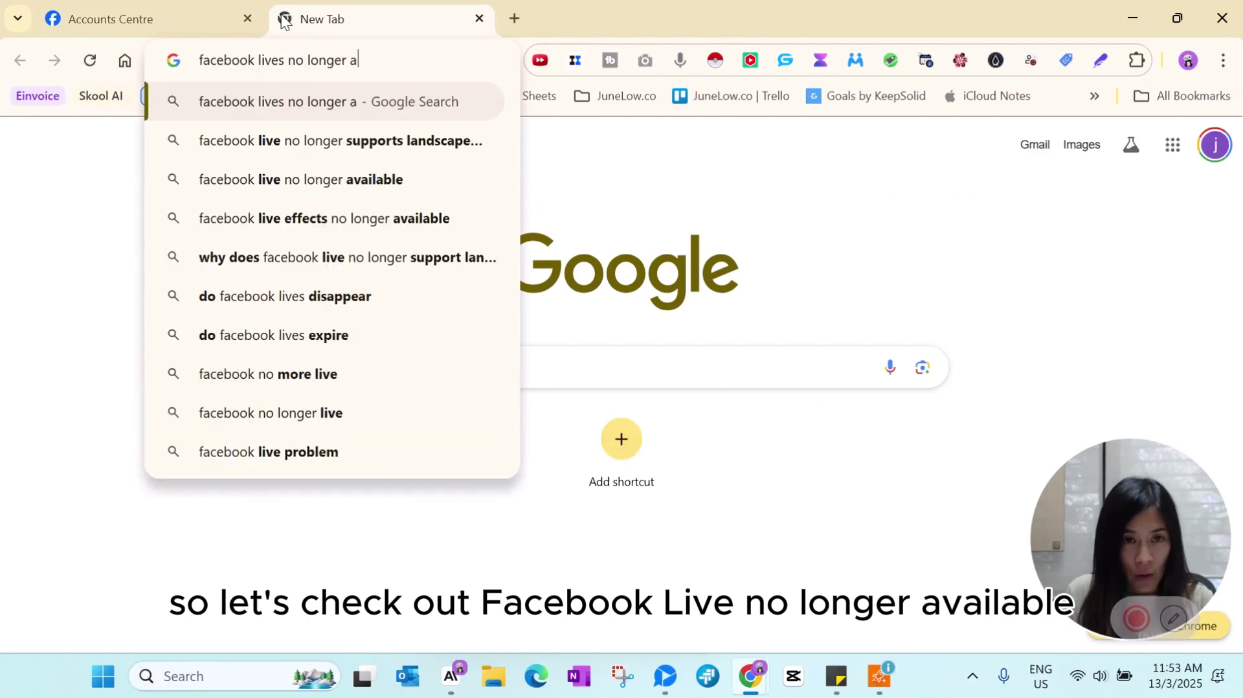
{"action": "type", "text": "vailable"}
{"action": "key", "text": "Return"}
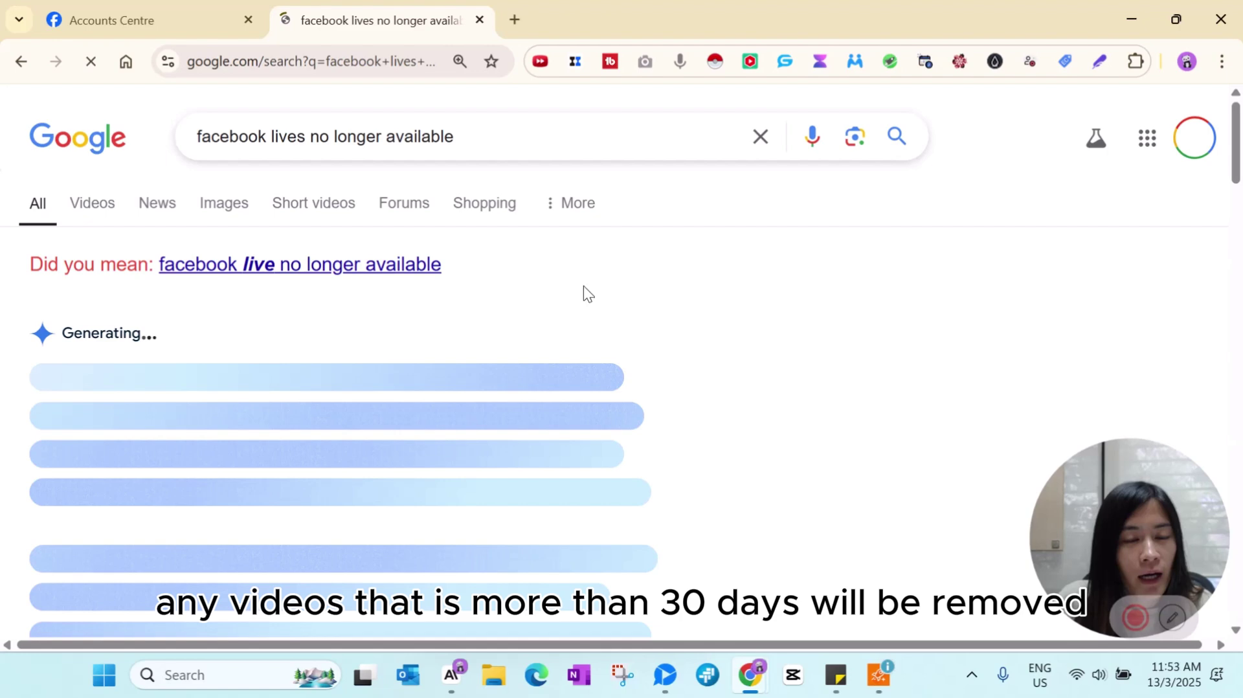
Open Meta's 'Updating Our Facebook Live Video Storage Policy' article in its own tab
{"action": "scroll", "coordinate": [582, 286], "scroll_direction": "down", "scroll_amount": 5}
{"action": "middle_click", "coordinate": [279, 247]}
{"action": "left_click", "coordinate": [609, 9]}
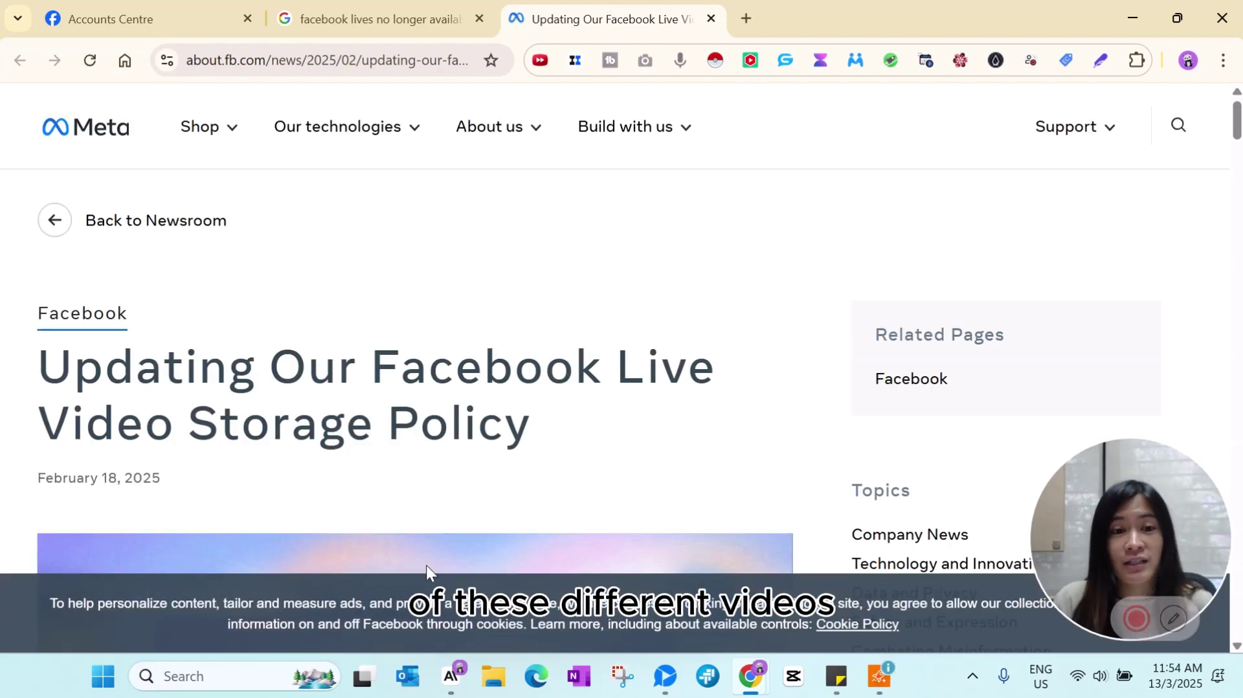
{"action": "scroll", "coordinate": [460, 437], "scroll_direction": "down", "scroll_amount": 8}
{"action": "scroll", "coordinate": [476, 402], "scroll_direction": "down", "scroll_amount": 5}
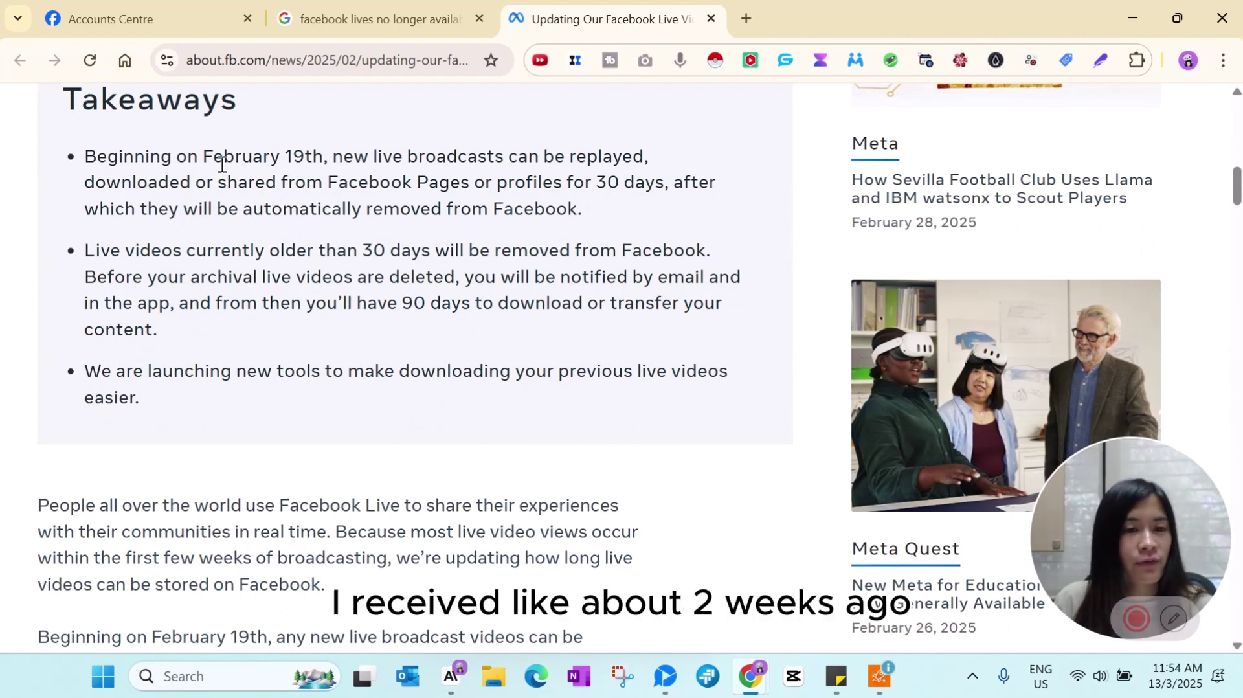
Highlight the February 19th start date and 90-day download note, then read down to download steps
{"action": "left_click_drag", "start_coordinate": [205, 156], "coordinate": [338, 156]}
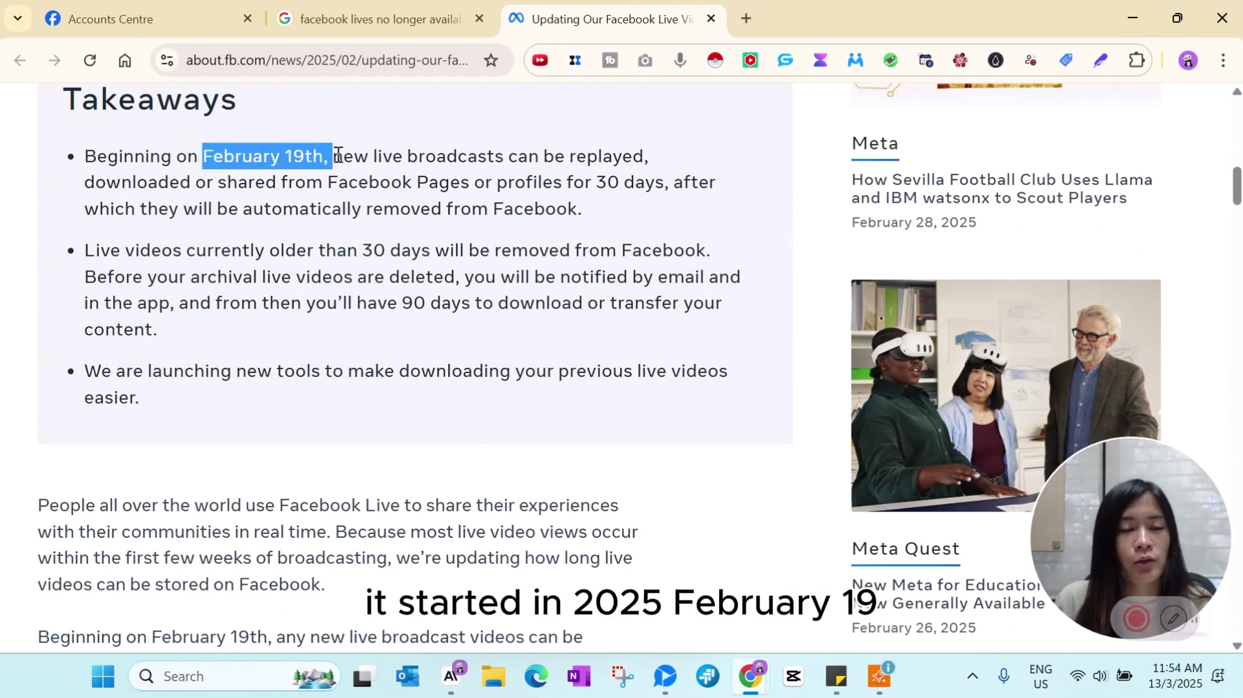
{"action": "left_click", "coordinate": [531, 328]}
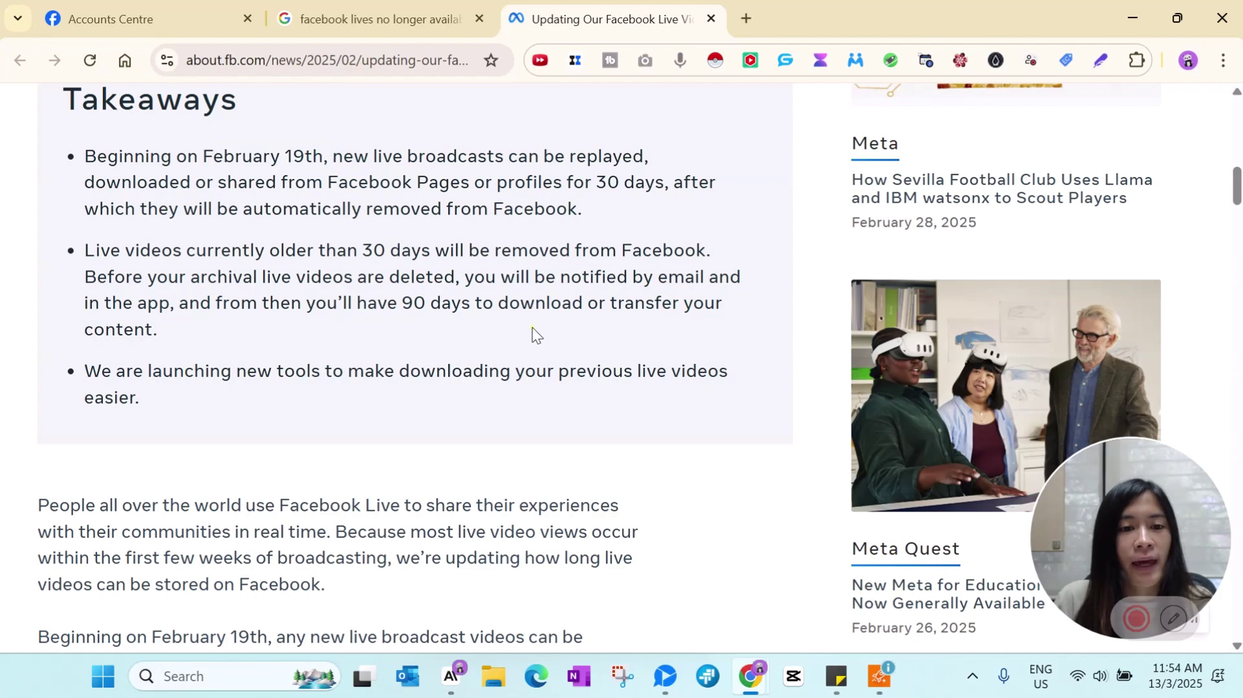
{"action": "left_click_drag", "start_coordinate": [191, 306], "coordinate": [612, 313]}
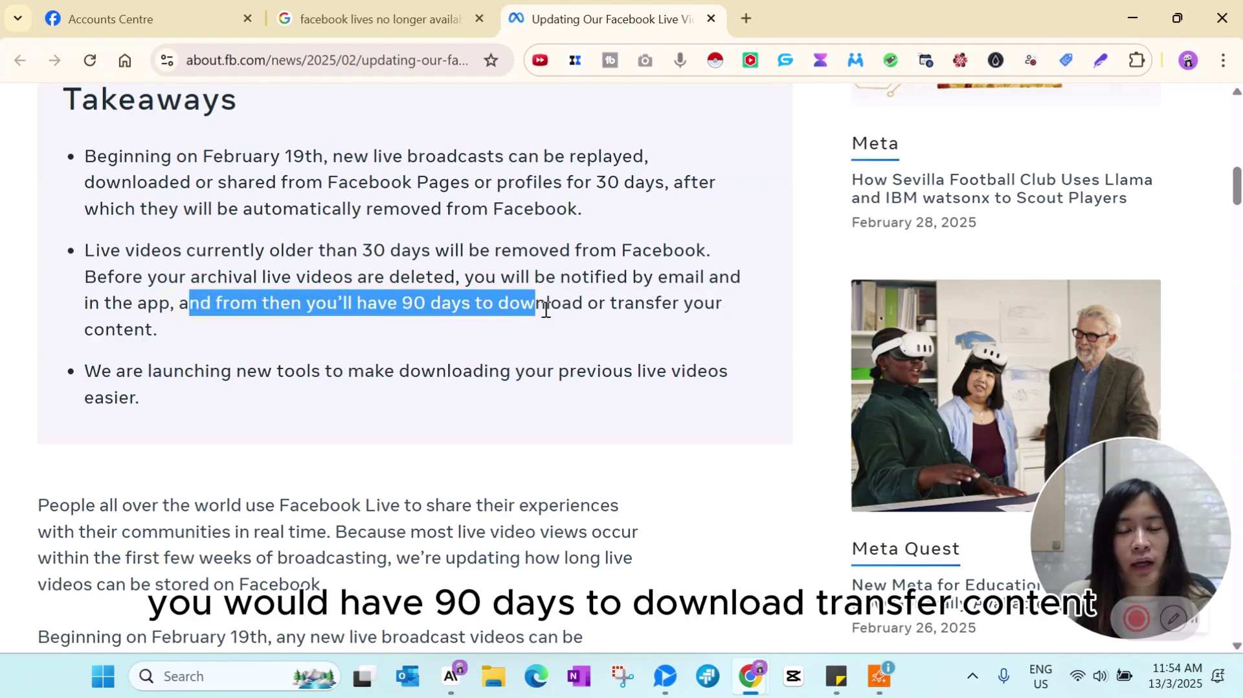
{"action": "scroll", "coordinate": [620, 309], "scroll_direction": "down", "scroll_amount": 5}
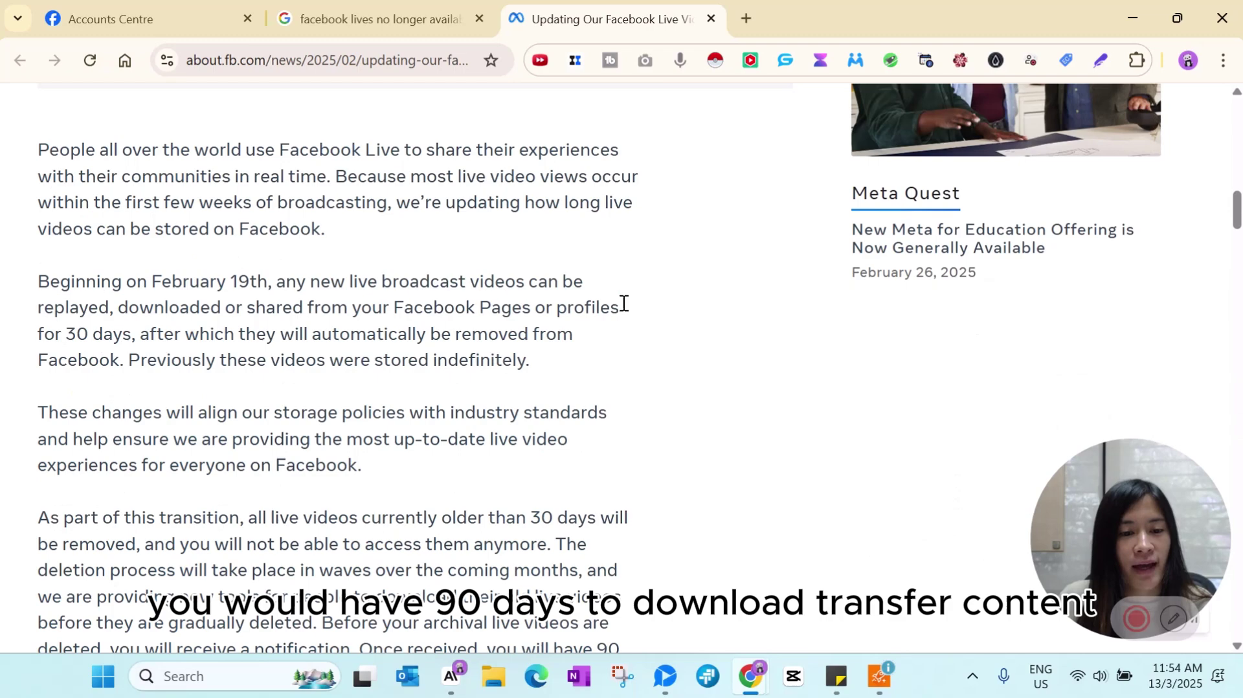
{"action": "scroll", "coordinate": [623, 309], "scroll_direction": "down", "scroll_amount": 3}
{"action": "scroll", "coordinate": [622, 301], "scroll_direction": "down", "scroll_amount": 3}
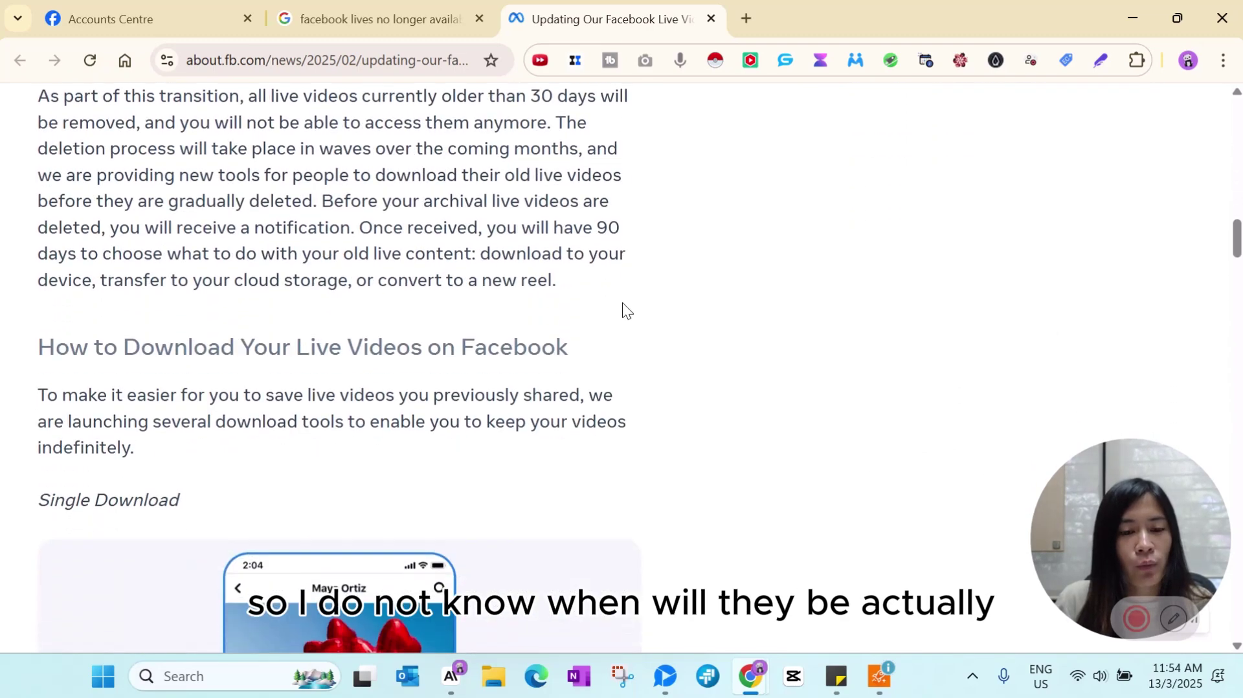
{"action": "scroll", "coordinate": [622, 302], "scroll_direction": "down", "scroll_amount": 4}
{"action": "scroll", "coordinate": [623, 302], "scroll_direction": "down", "scroll_amount": 3}
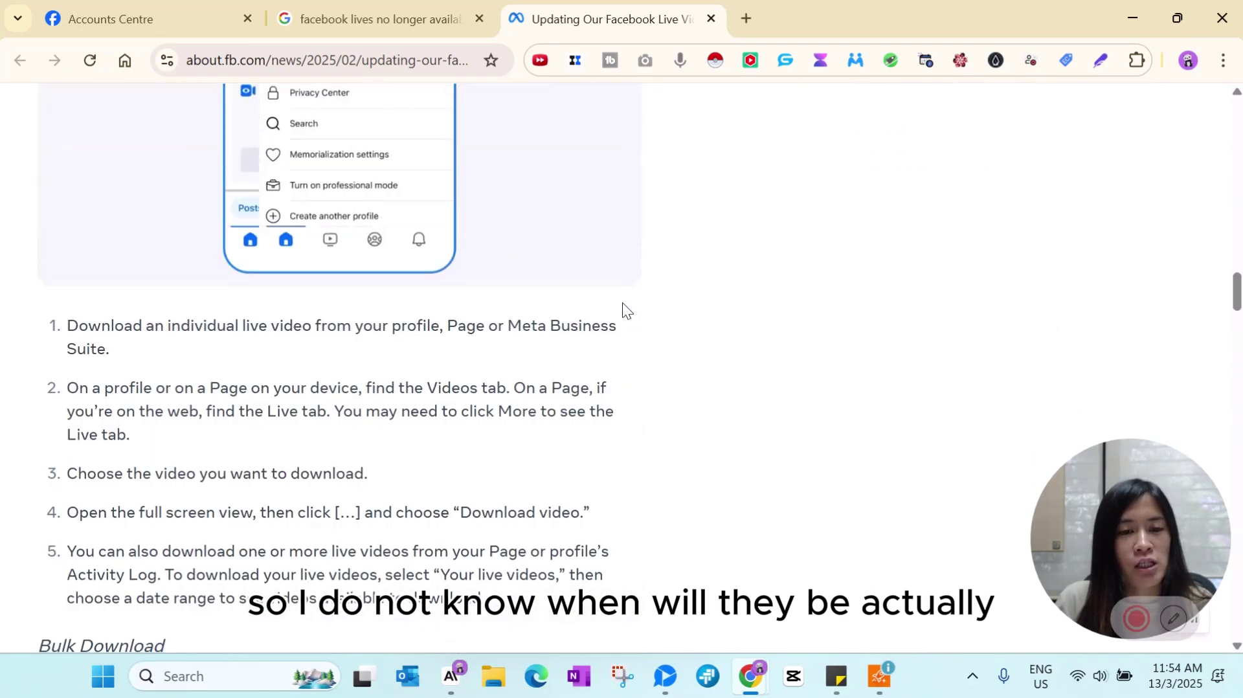
{"action": "scroll", "coordinate": [622, 303], "scroll_direction": "down", "scroll_amount": 6}
{"action": "scroll", "coordinate": [623, 303], "scroll_direction": "down", "scroll_amount": 2}
{"action": "scroll", "coordinate": [621, 307], "scroll_direction": "down", "scroll_amount": 4}
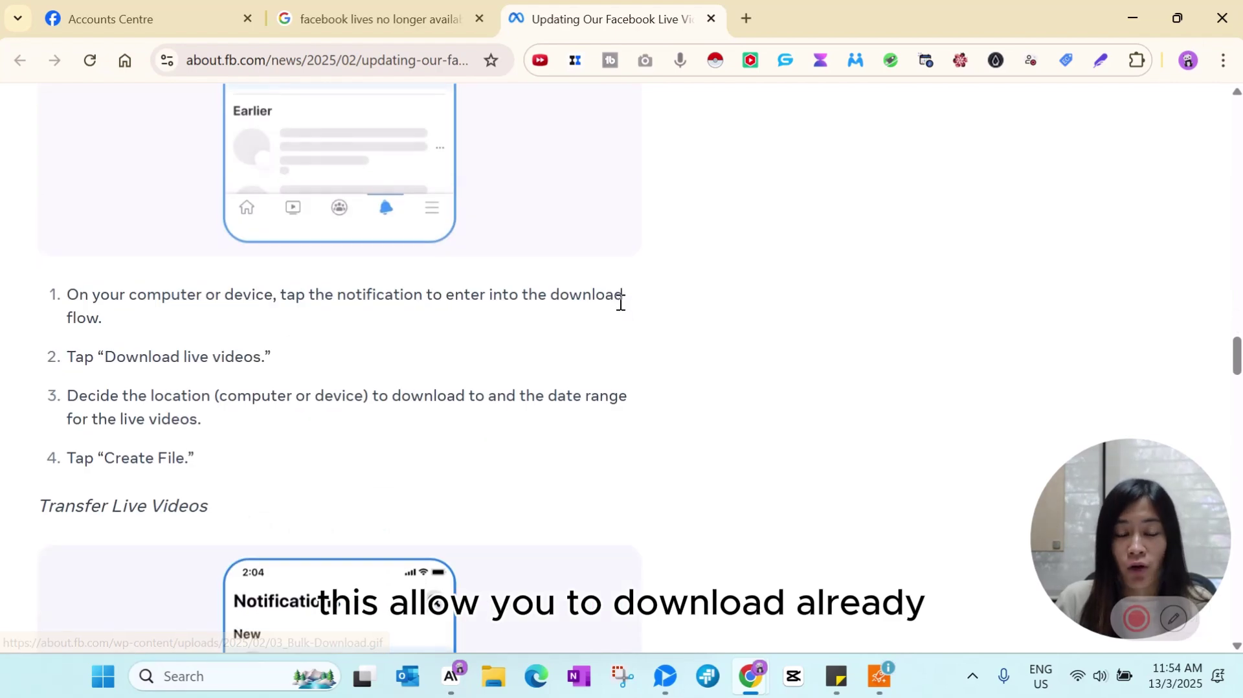